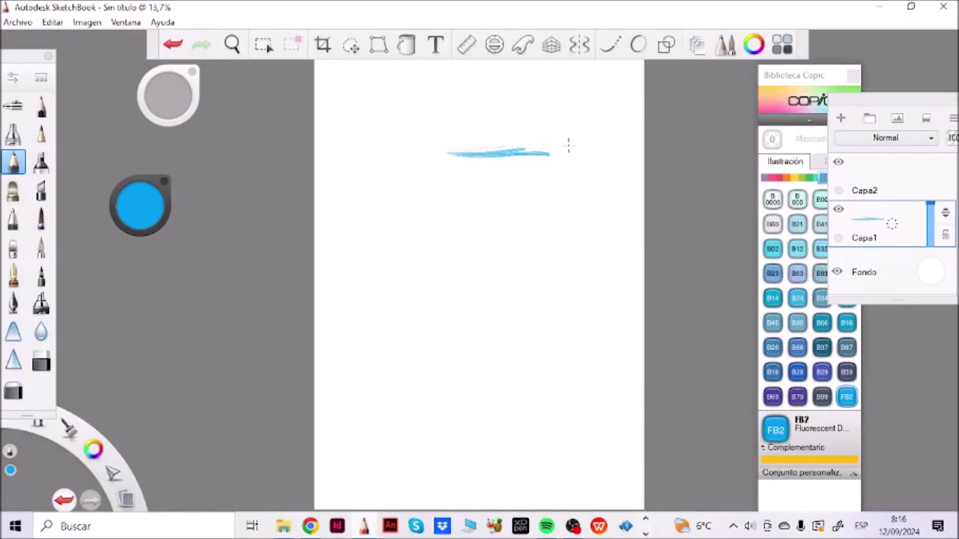
Sketch the two curved sides of a tall body that tapers down from the blue top line.
drag(519, 194, 507, 242)
drag(527, 163, 493, 369)
drag(517, 189, 497, 452)
drag(453, 162, 451, 304)
drag(450, 180, 448, 390)
drag(447, 300, 472, 448)
drag(450, 338, 475, 452)
drag(454, 188, 451, 340)
drag(458, 151, 463, 188)
mouse_move(462, 150)
mouse_down()
mouse_move(527, 150)
mouse_move(495, 343)
mouse_up()
mouse_move(502, 266)
mouse_down()
mouse_move(507, 244)
mouse_move(495, 459)
mouse_up()
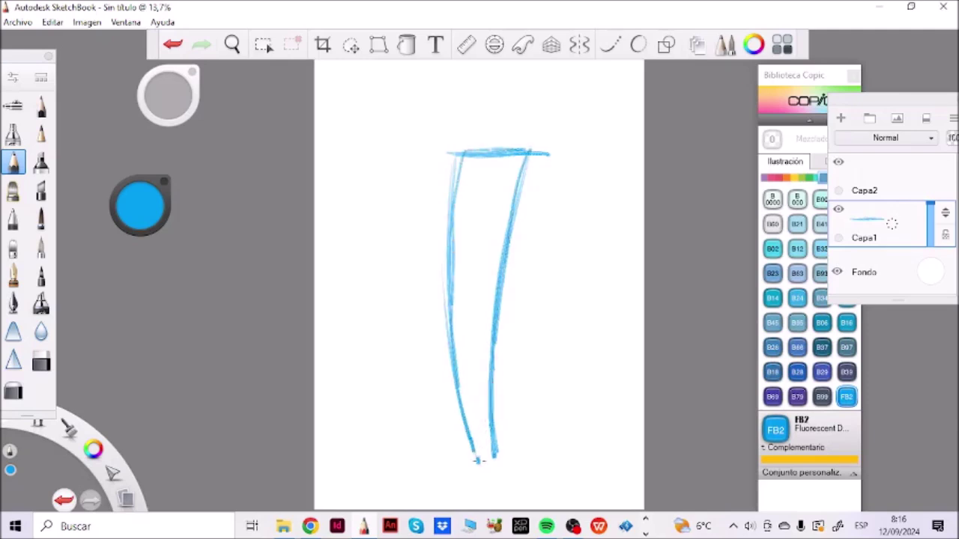
Reinforce the body's top edge and curved sides, and sketch a flat oval base under it.
drag(461, 149, 459, 381)
drag(458, 150, 531, 147)
mouse_move(526, 156)
mouse_down()
mouse_move(501, 263)
mouse_move(487, 455)
mouse_move(502, 450)
mouse_up()
drag(455, 155, 448, 309)
drag(450, 248, 473, 454)
mouse_move(531, 153)
mouse_down()
mouse_move(508, 225)
mouse_move(493, 424)
mouse_up()
drag(510, 255, 497, 468)
drag(534, 141, 496, 425)
mouse_move(410, 463)
mouse_down()
mouse_move(566, 457)
mouse_move(438, 448)
mouse_move(449, 452)
mouse_move(420, 466)
mouse_move(472, 475)
mouse_up()
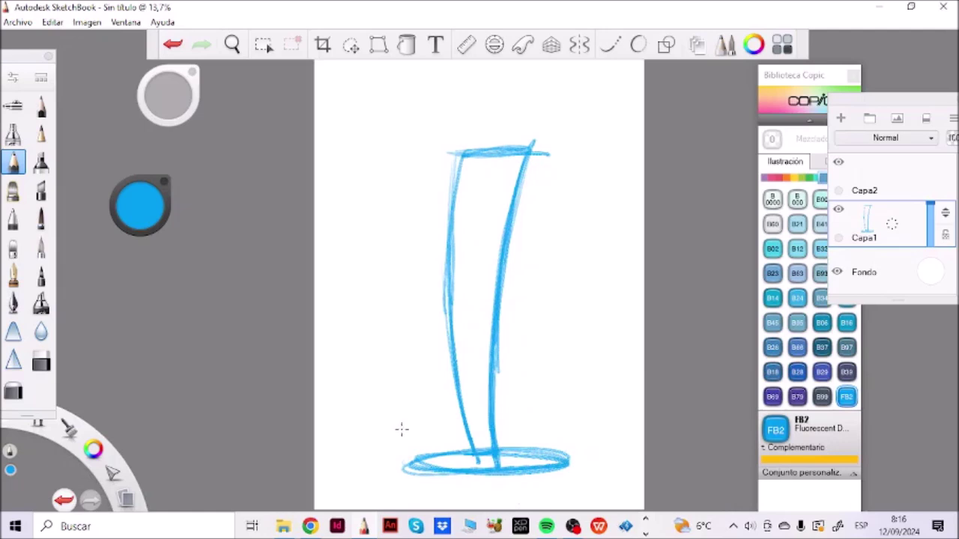
Extend the back curve above and below the body as a line of action, with a small arrow beside its upper end.
drag(546, 105, 546, 109)
drag(569, 147, 533, 212)
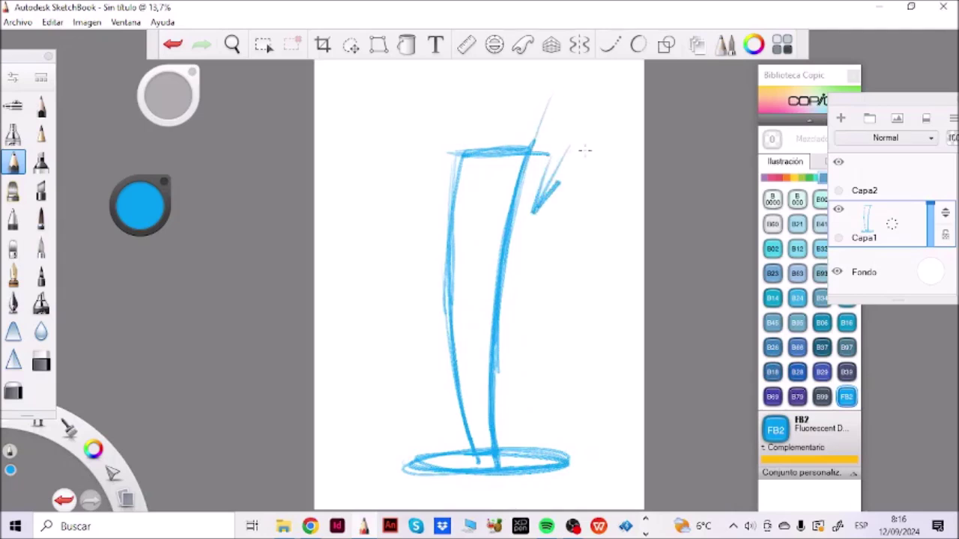
mouse_move(560, 85)
mouse_down()
mouse_move(494, 285)
mouse_move(504, 487)
mouse_up()
drag(529, 142, 563, 82)
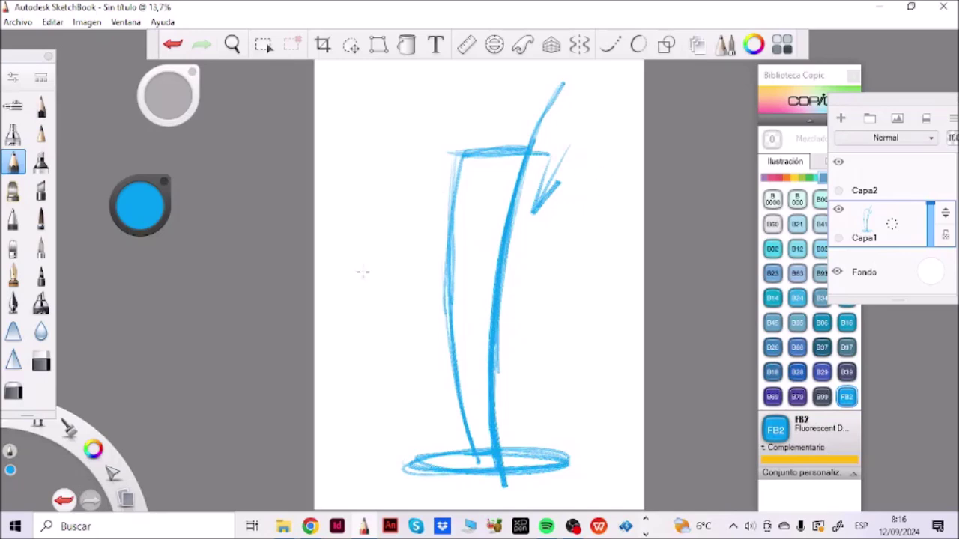
Sketch an inner curve along the front side and a curved cross-contour around the upper body.
drag(478, 133, 465, 225)
mouse_move(476, 150)
mouse_down()
mouse_move(462, 347)
mouse_move(487, 490)
mouse_up()
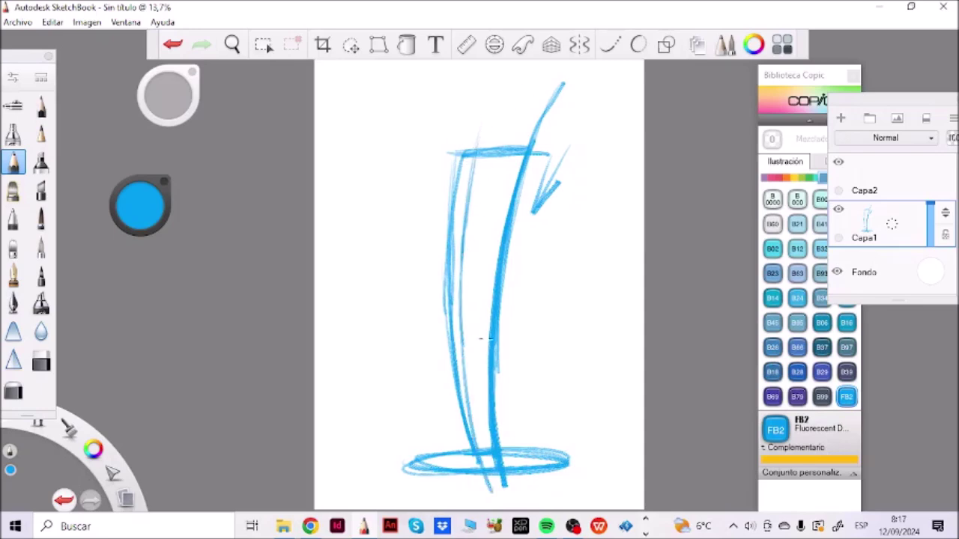
drag(437, 230, 509, 260)
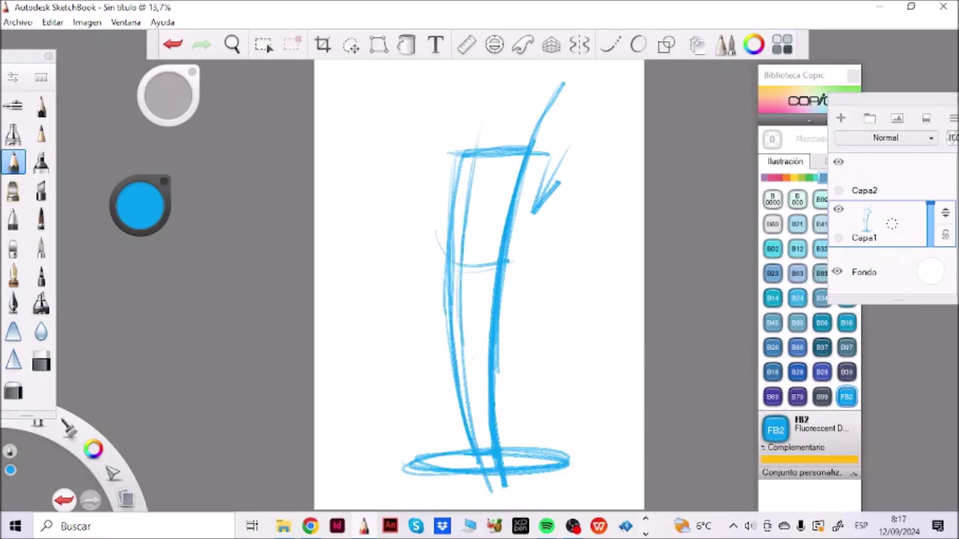
drag(476, 460, 509, 461)
Sketch the elongated head jutting forward over the body and strengthen the neck and torso lines.
mouse_move(553, 125)
mouse_down()
mouse_move(391, 148)
mouse_move(379, 185)
mouse_move(523, 162)
mouse_up()
mouse_move(523, 162)
mouse_down()
mouse_move(377, 166)
mouse_move(481, 125)
mouse_up()
mouse_move(537, 115)
mouse_down()
mouse_move(385, 182)
mouse_move(524, 154)
mouse_up()
drag(536, 95, 493, 276)
drag(489, 350, 471, 415)
drag(450, 140, 470, 443)
drag(536, 99, 501, 407)
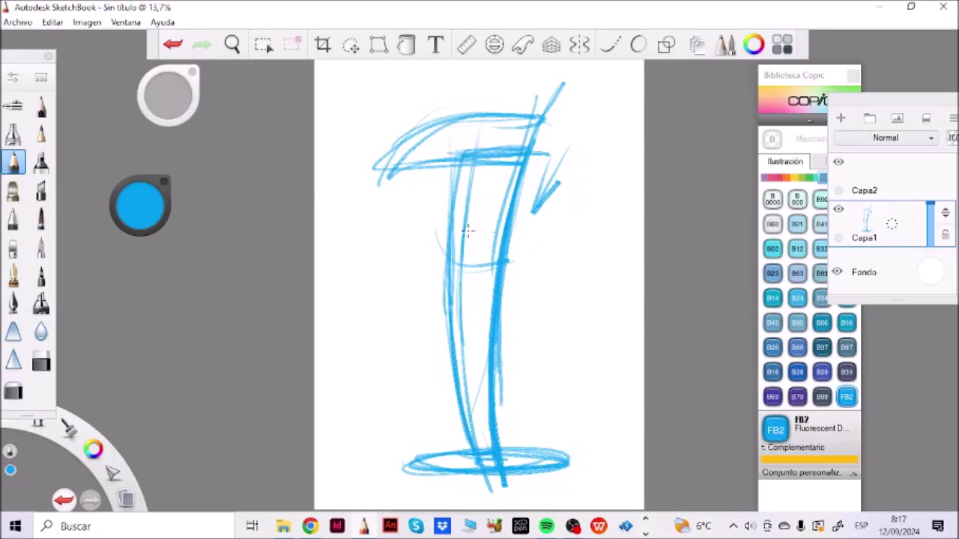
Sketch the shoulder line and the bent front arm with its forearm raised ahead of the torso.
mouse_move(523, 241)
mouse_down()
mouse_move(498, 235)
mouse_move(507, 239)
mouse_move(510, 206)
mouse_move(513, 227)
mouse_move(474, 225)
mouse_move(516, 229)
mouse_move(556, 282)
mouse_move(500, 303)
mouse_up()
drag(579, 271, 500, 301)
drag(463, 223, 414, 258)
mouse_move(454, 226)
mouse_down()
mouse_move(418, 283)
mouse_move(452, 293)
mouse_up()
drag(426, 231, 469, 301)
drag(497, 313, 515, 334)
drag(459, 228, 434, 320)
drag(411, 254, 434, 319)
drag(409, 245, 421, 301)
Sketch a flat tray on the raised hand with a cylindrical glass standing on it.
mouse_move(428, 257)
mouse_down()
mouse_move(346, 259)
mouse_move(434, 259)
mouse_up()
mouse_move(386, 198)
mouse_down()
mouse_move(380, 265)
mouse_move(411, 206)
mouse_up()
drag(364, 199, 367, 257)
drag(398, 203, 397, 252)
drag(370, 214, 372, 255)
drag(397, 200, 397, 251)
drag(343, 272, 410, 271)
Erase the rough rear arm sticking out behind the body and sketch it hanging along the back with a hand.
drag(565, 263, 489, 293)
drag(500, 325, 522, 341)
drag(503, 220, 500, 298)
key(e)
mouse_move(567, 263)
mouse_down()
mouse_move(498, 234)
mouse_move(494, 364)
mouse_up()
key(b)
mouse_move(499, 305)
mouse_down()
mouse_move(508, 364)
mouse_move(541, 404)
mouse_up()
Darken the body lines and the oval base, and add an arrow pointing down at the feet.
mouse_move(522, 123)
mouse_down()
mouse_move(502, 358)
mouse_move(442, 190)
mouse_up()
mouse_move(443, 352)
mouse_down()
mouse_move(464, 468)
mouse_move(483, 460)
mouse_move(404, 469)
mouse_move(523, 452)
mouse_up()
drag(413, 474, 536, 472)
drag(451, 480, 553, 475)
mouse_move(502, 454)
mouse_down()
mouse_move(557, 470)
mouse_move(505, 476)
mouse_up()
drag(509, 452, 551, 465)
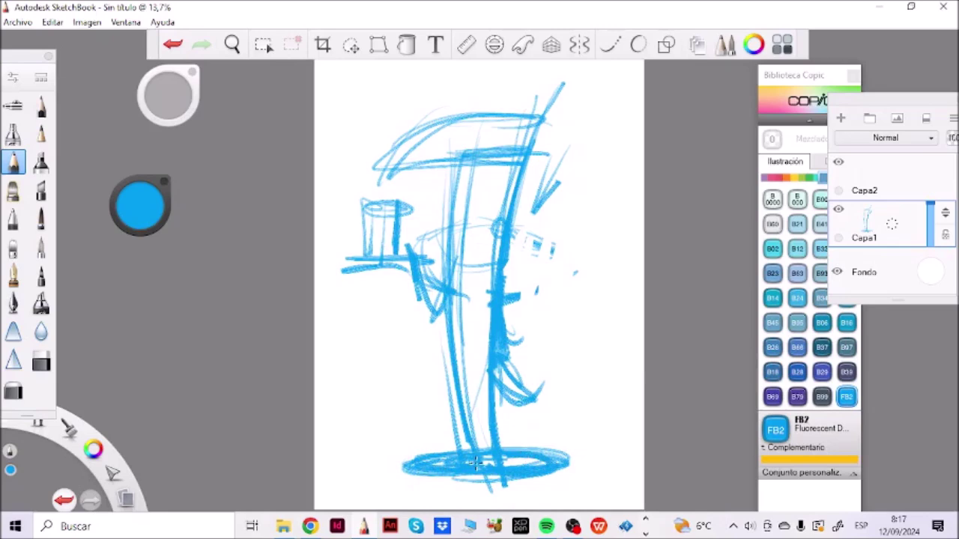
drag(402, 395, 449, 439)
drag(434, 411, 449, 436)
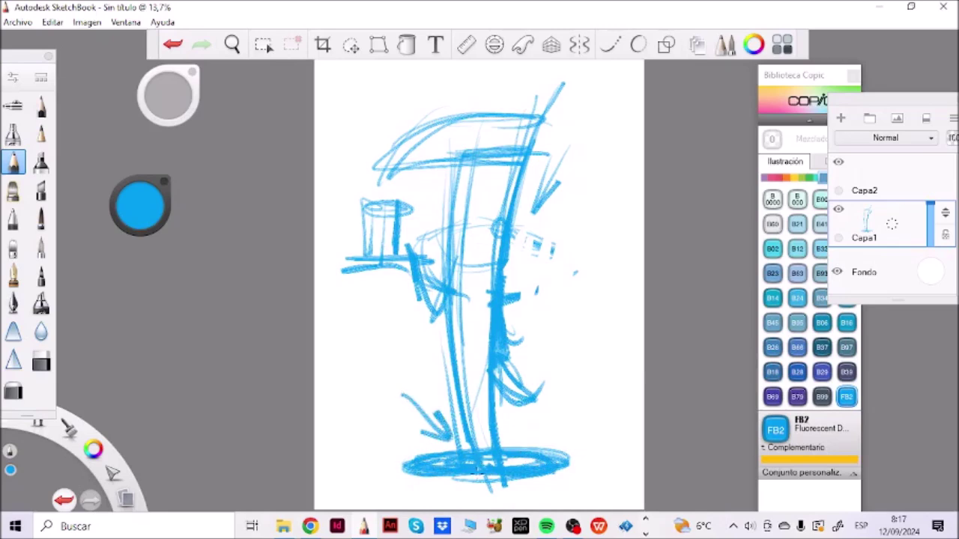
Sketch a pair of spread legs with feet beside the figure and cross them out.
mouse_move(567, 221)
mouse_down()
mouse_move(568, 281)
mouse_move(578, 281)
mouse_up()
drag(608, 224, 599, 280)
mouse_move(604, 281)
mouse_down()
mouse_move(613, 219)
mouse_move(607, 280)
mouse_move(524, 284)
mouse_move(638, 283)
mouse_up()
drag(574, 216, 575, 284)
drag(538, 218, 626, 274)
drag(540, 302, 642, 217)
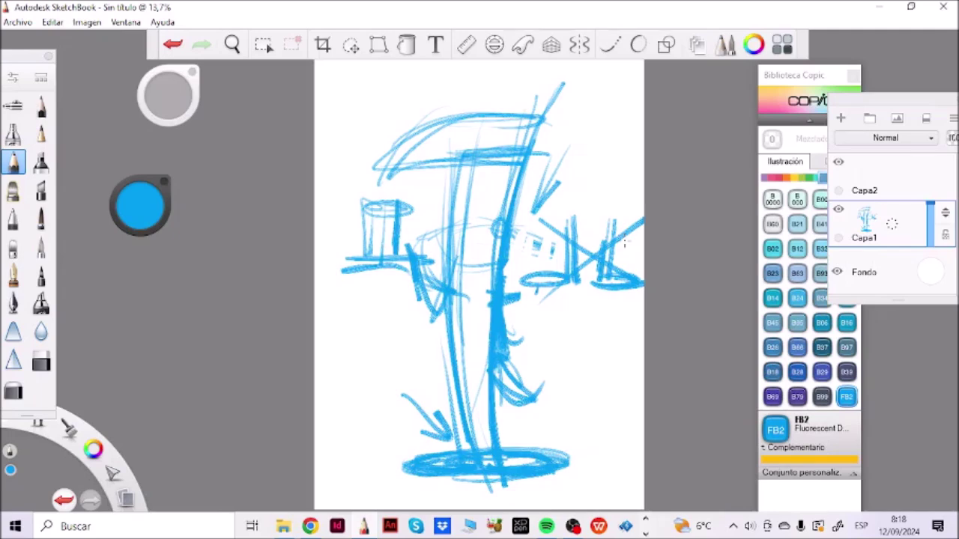
Fade the blue sketch on Capa1 to about 25% opacity and switch to Capa2 with a red drawing colour.
drag(932, 207, 933, 240)
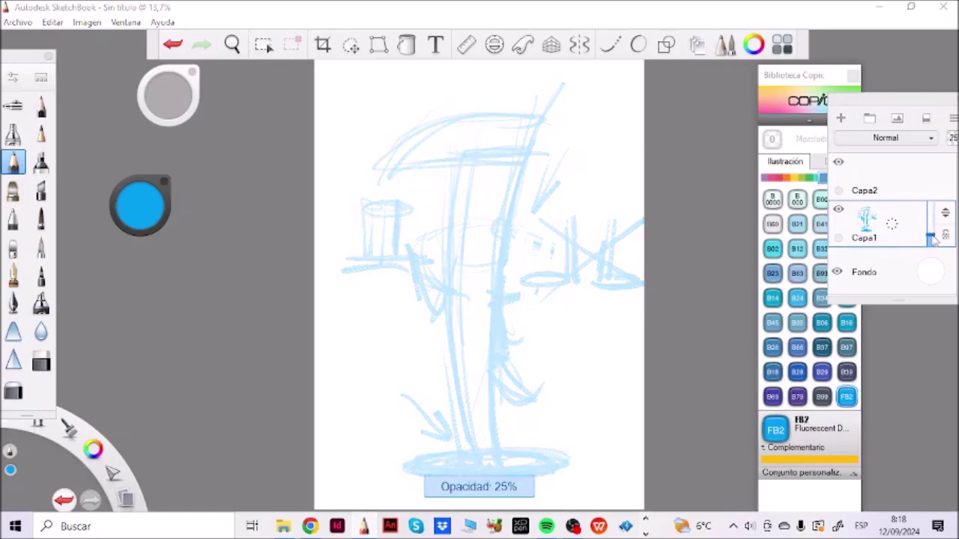
click(937, 189)
click(140, 204)
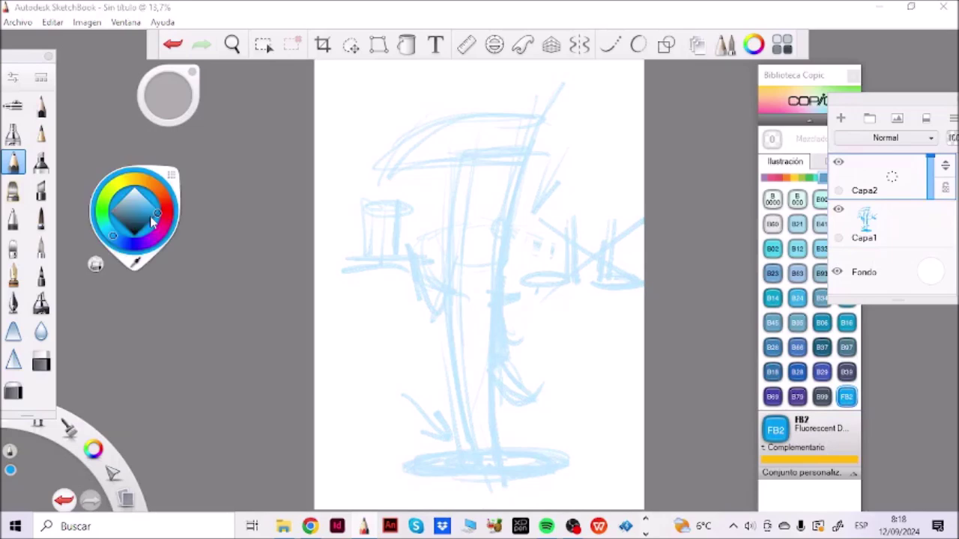
click(165, 213)
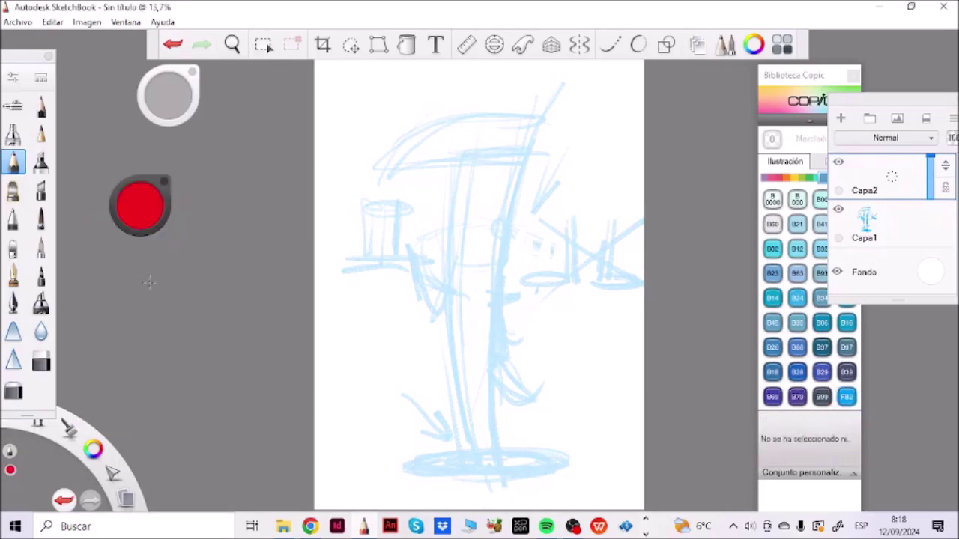
Draw the face profile in red over the faded head, with a long nose, mouth and front of the neck.
mouse_move(503, 114)
mouse_down()
mouse_move(431, 131)
mouse_move(397, 150)
mouse_move(396, 165)
mouse_move(480, 114)
mouse_move(394, 158)
mouse_move(465, 166)
mouse_up()
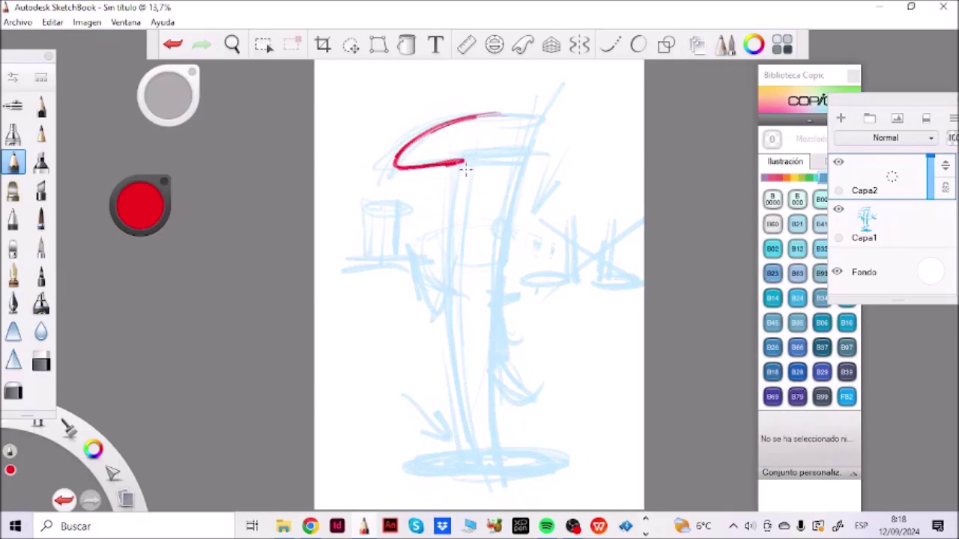
mouse_move(465, 157)
mouse_down()
mouse_move(461, 175)
mouse_move(472, 183)
mouse_move(452, 232)
mouse_up()
mouse_move(437, 184)
mouse_down()
mouse_move(477, 182)
mouse_move(452, 224)
mouse_up()
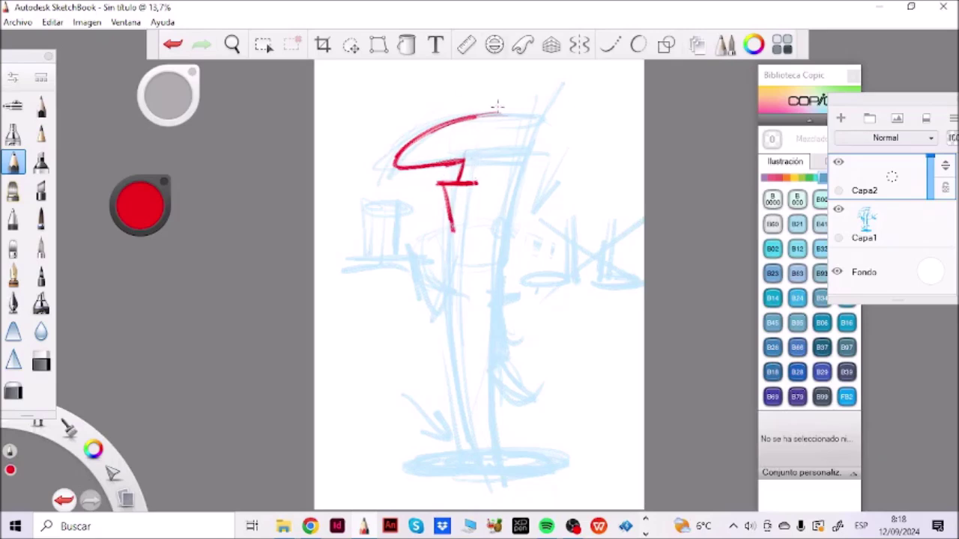
Draw the eye and brow tuft, the sideburn, the ear and the back of the neck in red.
mouse_move(497, 103)
mouse_down()
mouse_move(476, 128)
mouse_move(502, 128)
mouse_move(479, 128)
mouse_up()
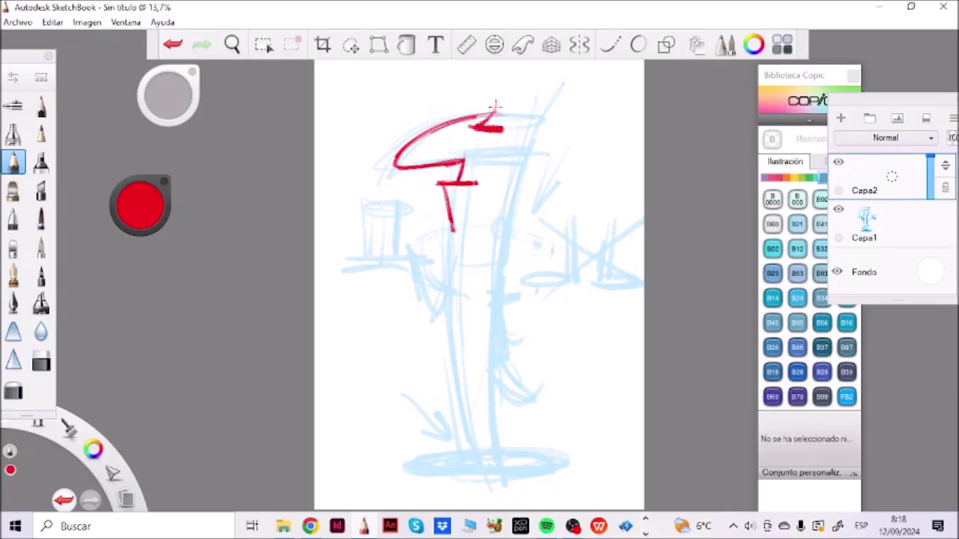
mouse_move(496, 96)
mouse_down()
mouse_move(509, 106)
mouse_move(499, 91)
mouse_move(505, 116)
mouse_move(533, 134)
mouse_move(524, 159)
mouse_move(506, 169)
mouse_move(526, 178)
mouse_move(518, 158)
mouse_move(514, 171)
mouse_up()
mouse_move(525, 120)
mouse_down()
mouse_move(519, 156)
mouse_move(526, 125)
mouse_move(523, 138)
mouse_up()
drag(515, 172, 498, 220)
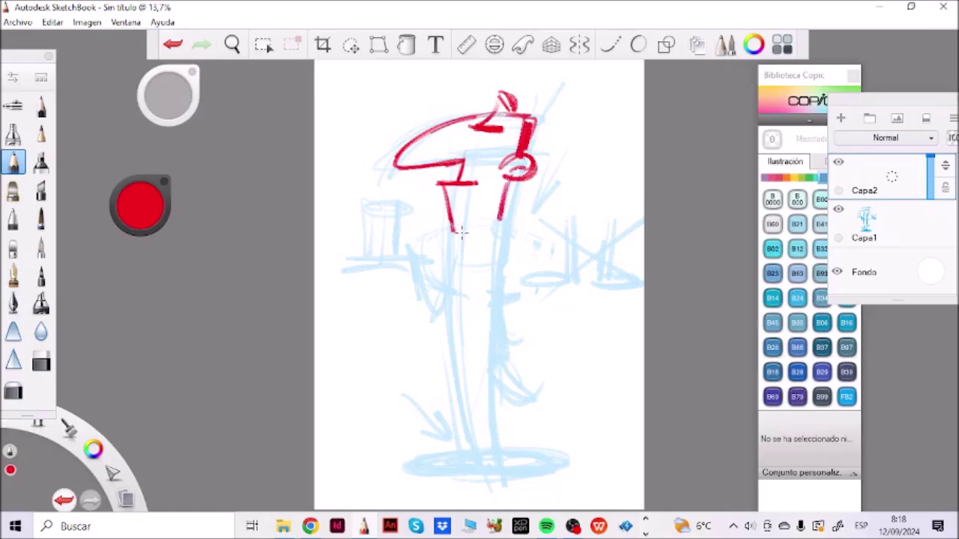
Draw the collar line under the neck and the V-shaped neckline in red.
drag(440, 227, 515, 225)
drag(459, 238, 477, 433)
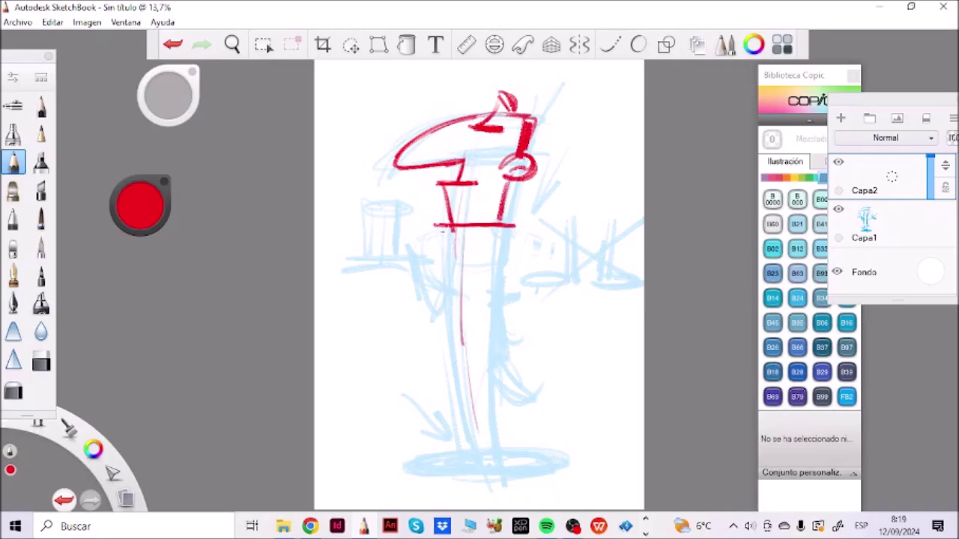
mouse_move(439, 225)
mouse_down()
mouse_move(463, 242)
mouse_move(520, 223)
mouse_up()
mouse_move(463, 233)
mouse_down()
mouse_move(504, 239)
mouse_move(469, 243)
mouse_move(461, 291)
mouse_up()
drag(448, 240, 461, 292)
drag(484, 243, 460, 288)
Draw the rear arm hanging along the back with its cuff and hand, and outline the front of the torso.
drag(496, 241, 508, 338)
mouse_move(502, 259)
mouse_down()
mouse_move(511, 361)
mouse_move(491, 327)
mouse_move(485, 357)
mouse_move(505, 370)
mouse_up()
mouse_move(487, 351)
mouse_down()
mouse_move(512, 338)
mouse_move(511, 369)
mouse_move(547, 360)
mouse_move(517, 374)
mouse_move(512, 396)
mouse_move(536, 382)
mouse_up()
drag(446, 255, 454, 336)
drag(444, 234, 457, 375)
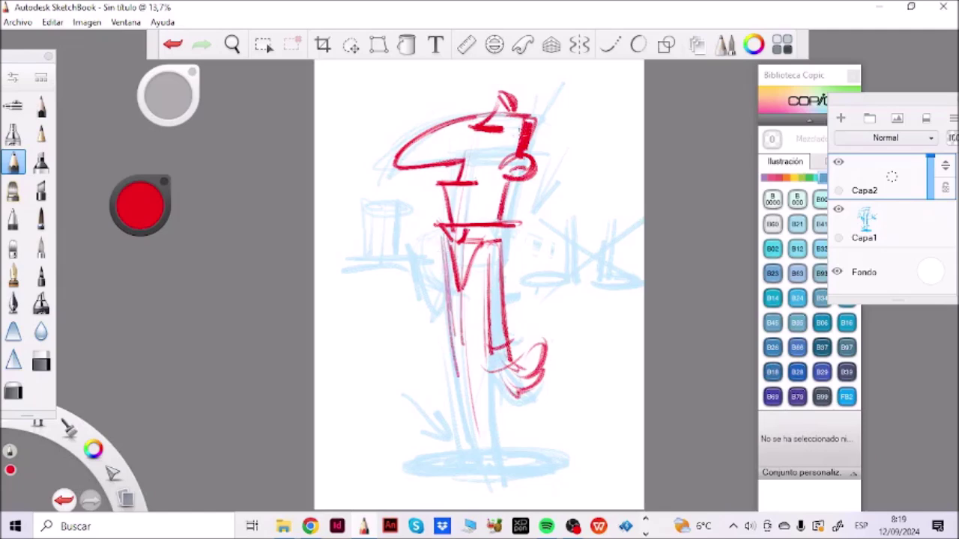
Add a red arrow behind the neck and draw the outer contours of the torso and legs down to the base.
drag(577, 143, 541, 196)
mouse_move(546, 157)
mouse_down()
mouse_move(566, 180)
mouse_move(548, 161)
mouse_up()
drag(491, 355, 502, 463)
drag(450, 296, 469, 435)
drag(523, 121, 511, 177)
drag(503, 208, 495, 453)
drag(451, 317, 475, 464)
drag(460, 288, 462, 348)
drag(446, 234, 450, 324)
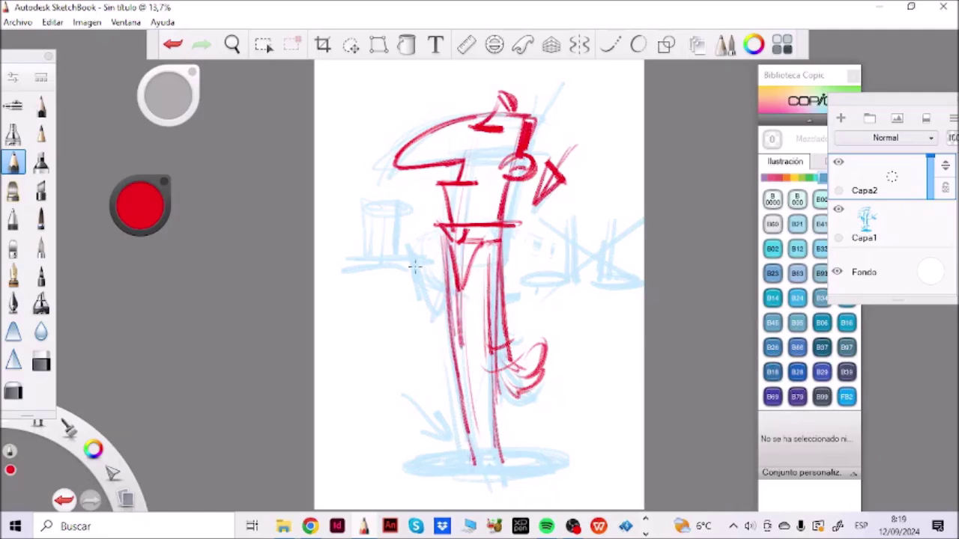
Draw the bent front arm in red with its hand supporting a flat tray.
mouse_move(424, 263)
mouse_down()
mouse_move(451, 264)
mouse_move(448, 299)
mouse_move(406, 263)
mouse_move(433, 328)
mouse_move(454, 324)
mouse_up()
drag(447, 329, 410, 282)
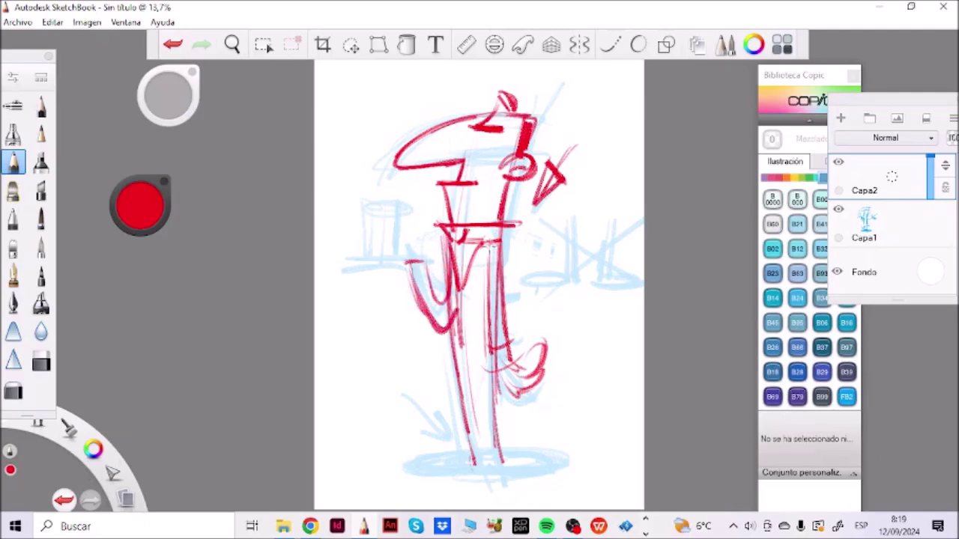
mouse_move(453, 225)
mouse_down()
mouse_move(440, 303)
mouse_move(424, 265)
mouse_up()
mouse_move(427, 267)
mouse_down()
mouse_move(409, 259)
mouse_move(430, 322)
mouse_up()
drag(430, 323, 457, 304)
mouse_move(387, 269)
mouse_down()
mouse_move(426, 254)
mouse_move(385, 274)
mouse_move(355, 272)
mouse_up()
mouse_move(409, 266)
mouse_down()
mouse_move(363, 273)
mouse_move(442, 258)
mouse_up()
drag(343, 260, 432, 254)
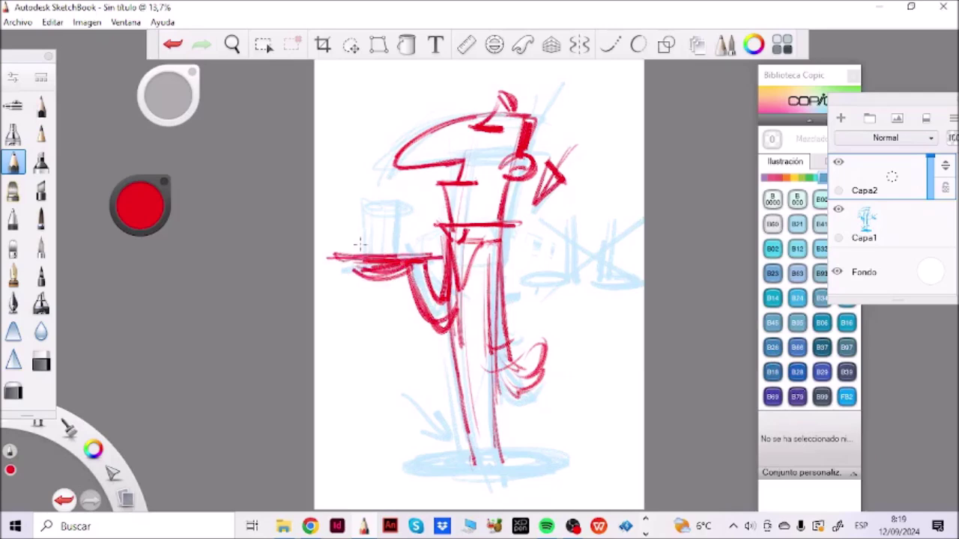
Draw a glass with a bent straw and a round fruit slice standing on the tray.
drag(337, 260, 370, 257)
drag(367, 208, 376, 253)
mouse_move(369, 201)
mouse_down()
mouse_move(411, 204)
mouse_move(364, 208)
mouse_move(406, 249)
mouse_move(388, 258)
mouse_move(403, 249)
mouse_move(409, 214)
mouse_move(380, 223)
mouse_move(400, 225)
mouse_up()
drag(382, 227, 392, 250)
mouse_move(399, 185)
mouse_down()
mouse_move(391, 203)
mouse_move(397, 190)
mouse_up()
mouse_move(356, 156)
mouse_down()
mouse_move(390, 226)
mouse_move(376, 162)
mouse_up()
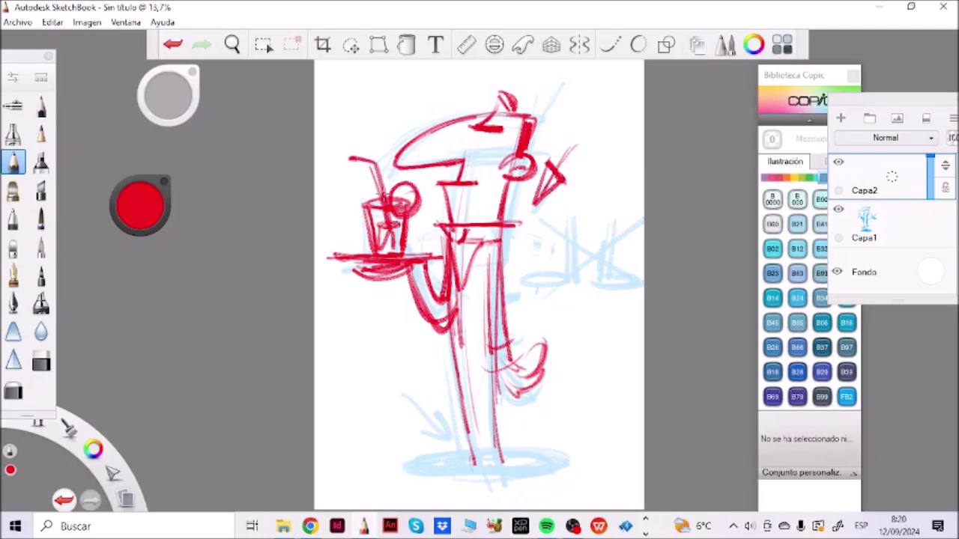
drag(351, 157, 383, 205)
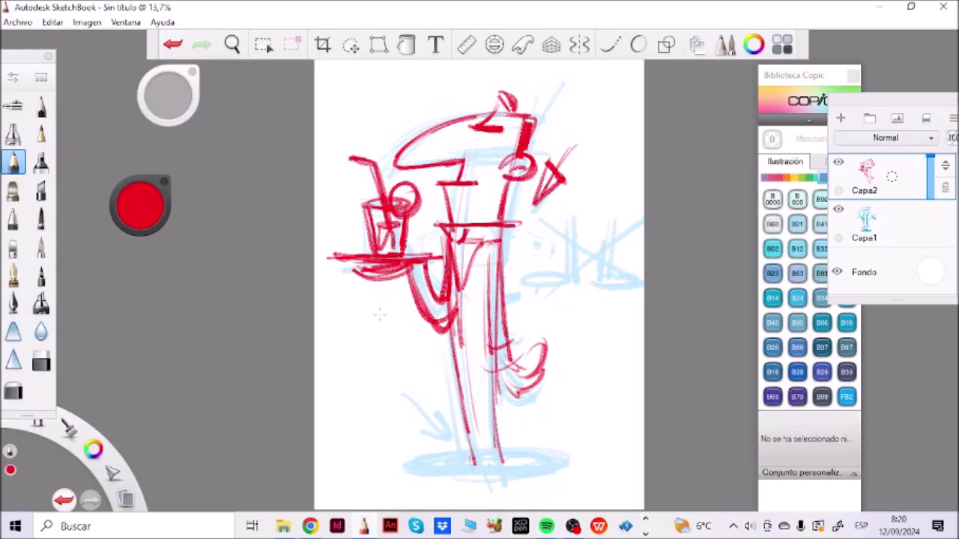
drag(412, 193, 418, 192)
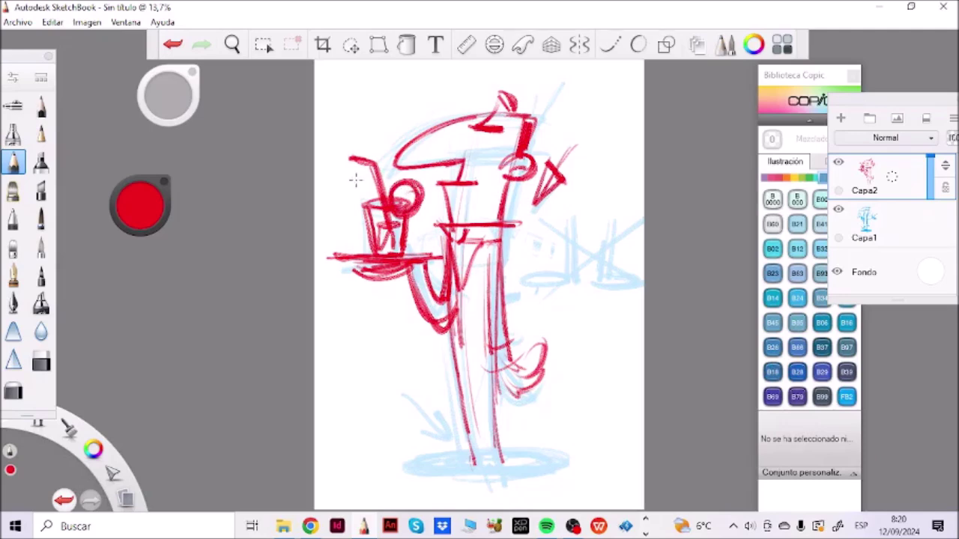
drag(368, 216, 370, 255)
Draw the curved apron hem, the two thin legs and a pair of shaded shoes in red.
drag(465, 244, 464, 366)
mouse_move(460, 306)
mouse_down()
mouse_move(471, 379)
mouse_move(450, 364)
mouse_move(452, 378)
mouse_move(512, 373)
mouse_move(476, 397)
mouse_move(484, 459)
mouse_up()
mouse_move(460, 381)
mouse_down()
mouse_move(473, 454)
mouse_move(418, 466)
mouse_move(468, 465)
mouse_up()
mouse_move(405, 472)
mouse_down()
mouse_move(538, 456)
mouse_move(517, 476)
mouse_move(495, 465)
mouse_move(554, 486)
mouse_up()
drag(499, 472, 563, 480)
mouse_move(507, 454)
mouse_down()
mouse_move(555, 471)
mouse_move(463, 459)
mouse_move(428, 468)
mouse_move(505, 457)
mouse_move(477, 464)
mouse_up()
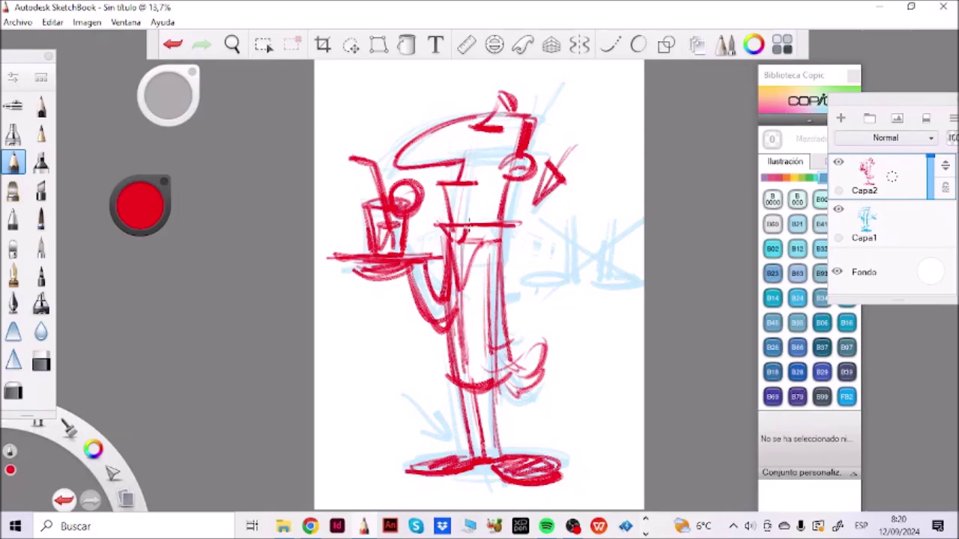
Hide the blue sketch layer Capa1 and lower the opacity of the red sketch on Capa2.
click(839, 210)
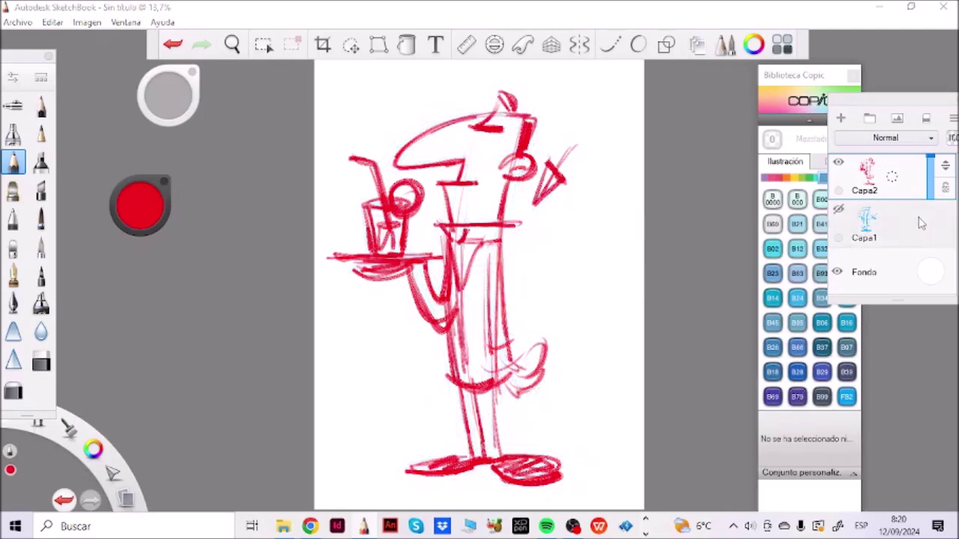
drag(932, 188, 936, 186)
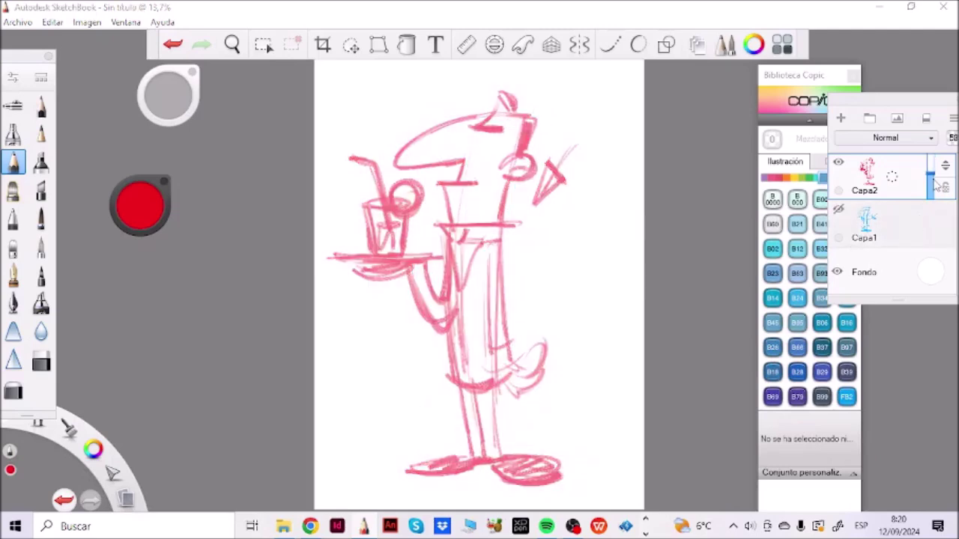
Add a new layer above Capa2 and set up a paintbrush with black as its colour.
click(841, 119)
click(147, 200)
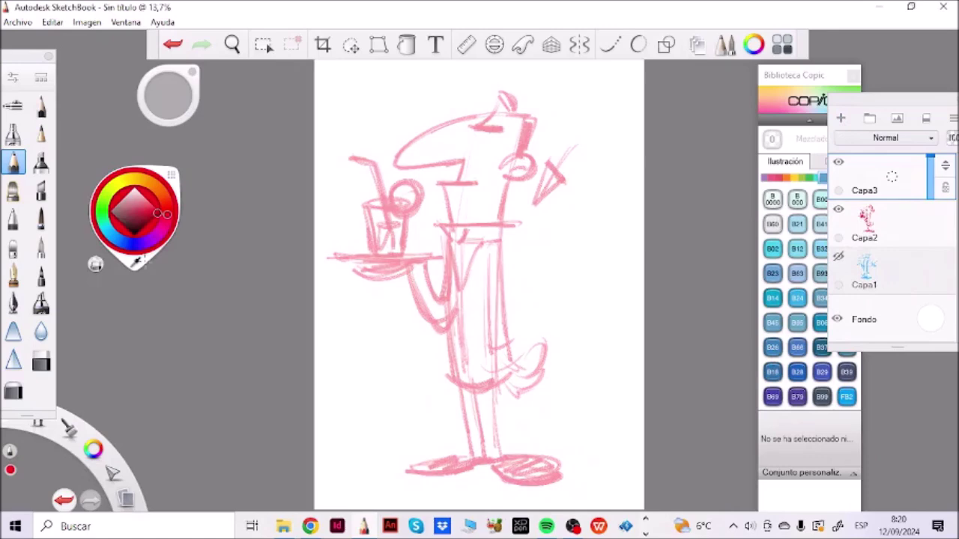
click(171, 178)
click(159, 371)
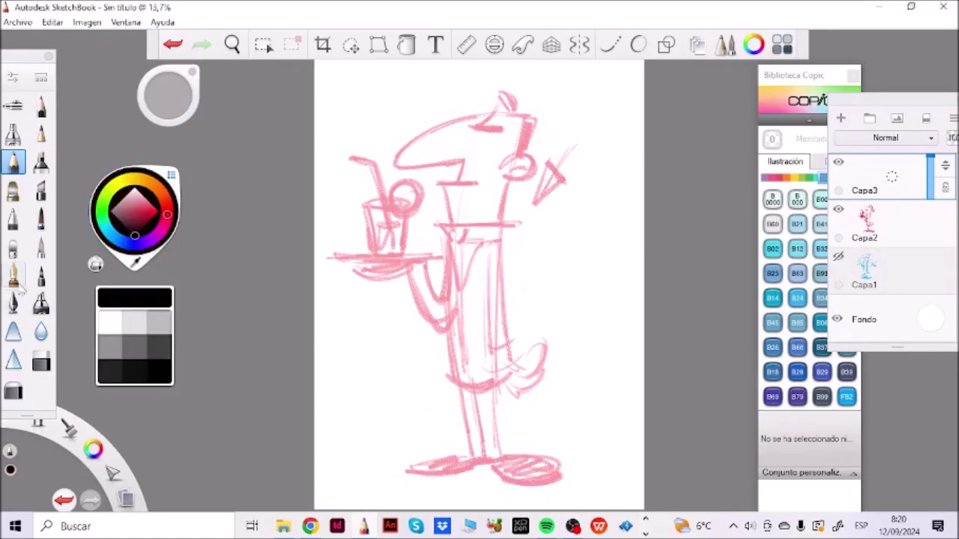
click(12, 274)
Ink the brow curve and the thick eye stroke in black on Capa3 over the red sketch.
key(space)
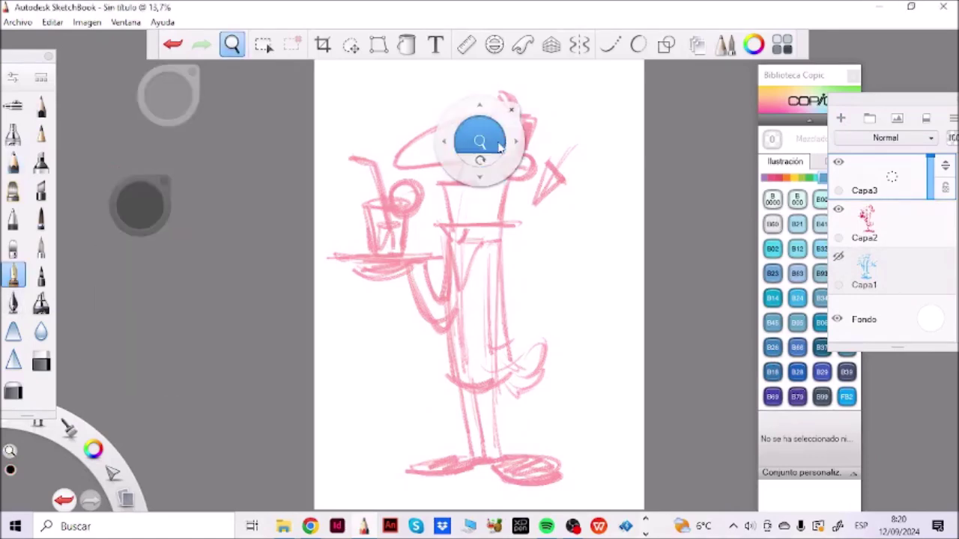
drag(482, 145, 524, 143)
mouse_move(546, 63)
mouse_down()
mouse_move(546, 179)
mouse_move(487, 229)
mouse_up()
mouse_move(515, 185)
mouse_down()
mouse_move(494, 225)
mouse_move(477, 233)
mouse_up()
drag(170, 98, 169, 93)
key(space)
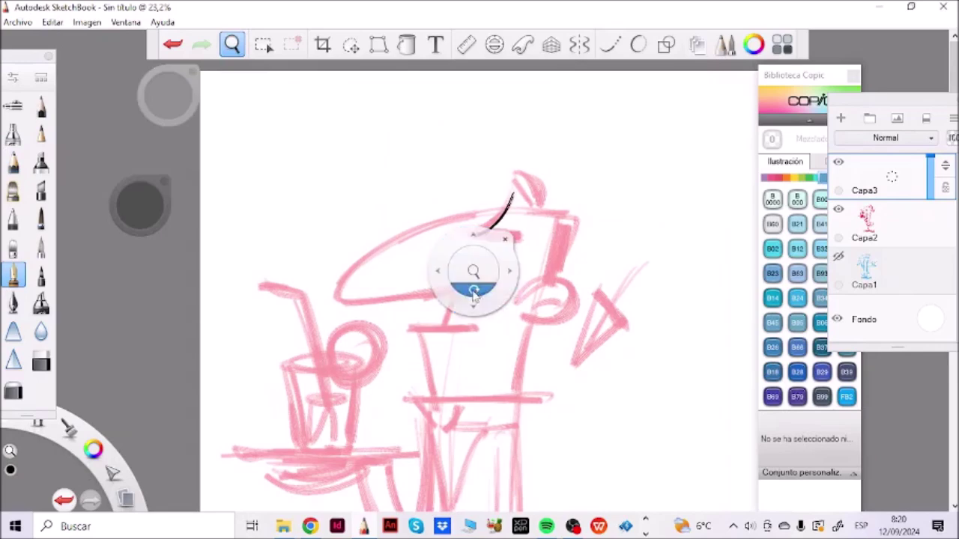
drag(474, 290, 507, 290)
drag(445, 249, 470, 215)
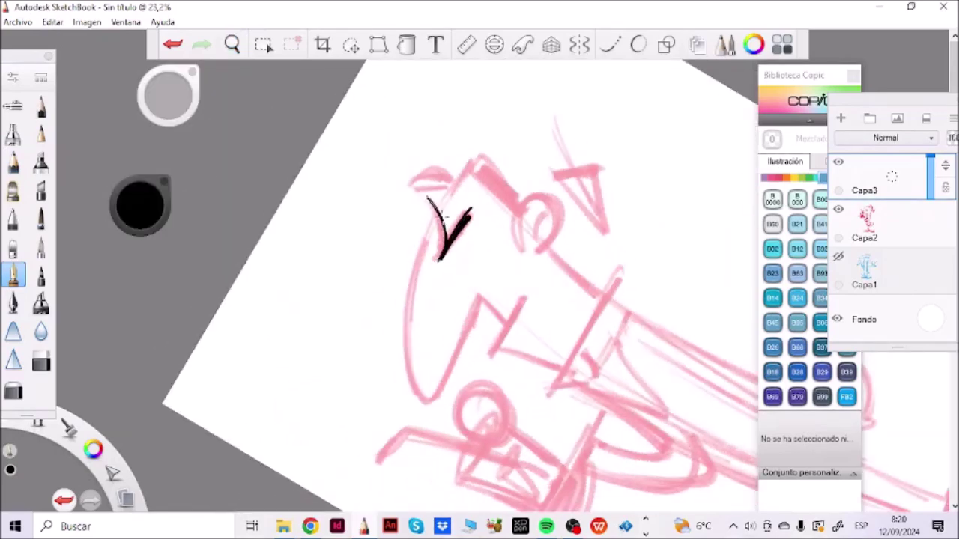
Ink the long nose outline, the nostril curve and the line down to the mouth with an adjusted brush size.
drag(437, 216, 415, 287)
drag(173, 108, 163, 109)
mouse_move(433, 213)
mouse_down()
mouse_move(411, 310)
mouse_move(412, 382)
mouse_move(424, 395)
mouse_move(478, 299)
mouse_move(476, 271)
mouse_move(453, 318)
mouse_up()
key(space)
drag(590, 330, 582, 332)
drag(452, 284, 441, 319)
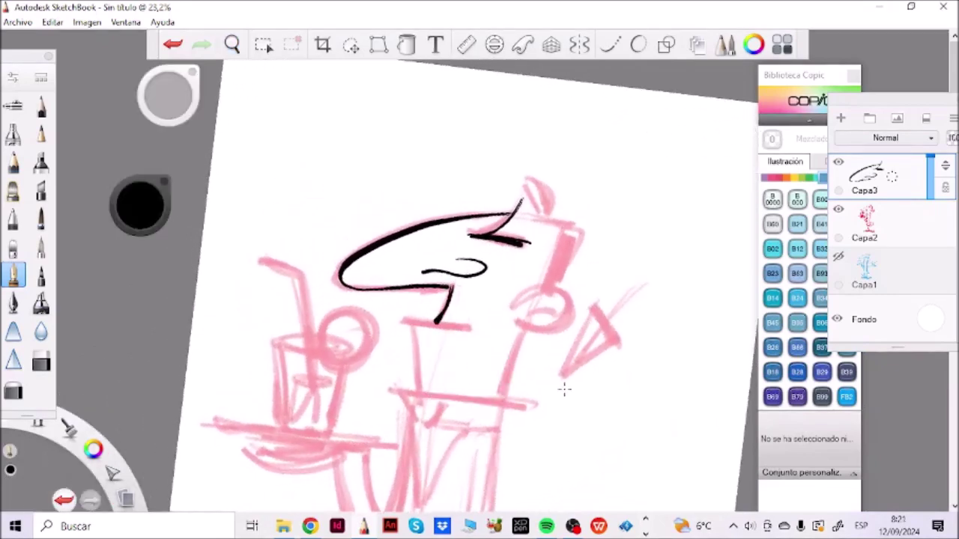
Ink the mouth line with its cheek crease and the front edge of the chin and neck.
mouse_move(484, 370)
mouse_down()
mouse_move(473, 362)
mouse_move(554, 342)
mouse_move(457, 276)
mouse_move(428, 308)
mouse_move(472, 260)
mouse_move(488, 263)
mouse_up()
drag(523, 308, 423, 347)
drag(429, 233, 420, 298)
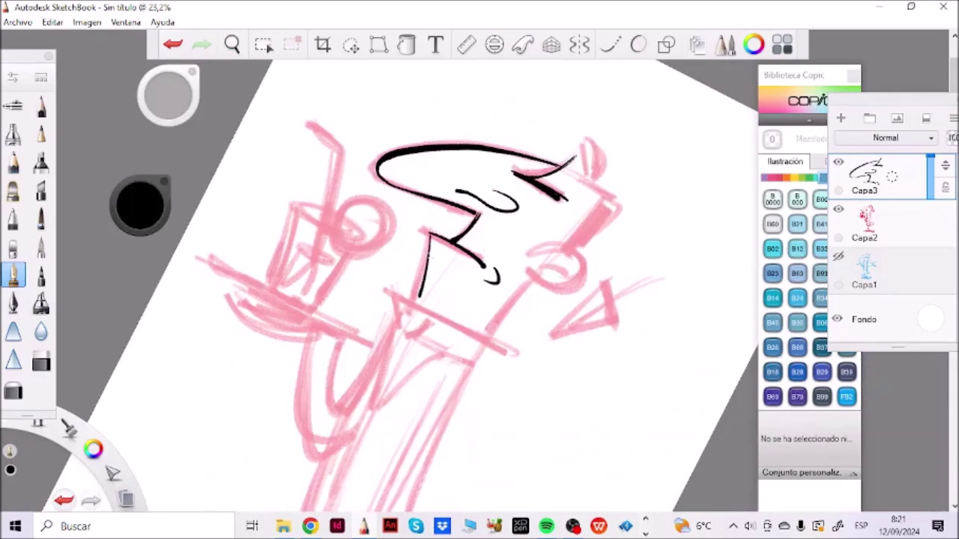
Thicken the front line of the chin and neck and ink the ear with its inner curve in black.
drag(431, 235, 413, 304)
drag(500, 213, 522, 212)
key(space)
drag(505, 295, 516, 238)
mouse_move(479, 170)
mouse_down()
mouse_move(468, 206)
mouse_move(502, 164)
mouse_move(486, 170)
mouse_move(509, 180)
mouse_move(484, 216)
mouse_up()
mouse_move(494, 178)
mouse_down()
mouse_move(480, 206)
mouse_move(494, 190)
mouse_up()
Ink the top and back of the head and fill the hair strip above the ear black, leaving small highlight gaps.
drag(398, 154, 447, 112)
mouse_move(477, 160)
mouse_down()
mouse_move(454, 119)
mouse_move(450, 149)
mouse_move(471, 183)
mouse_up()
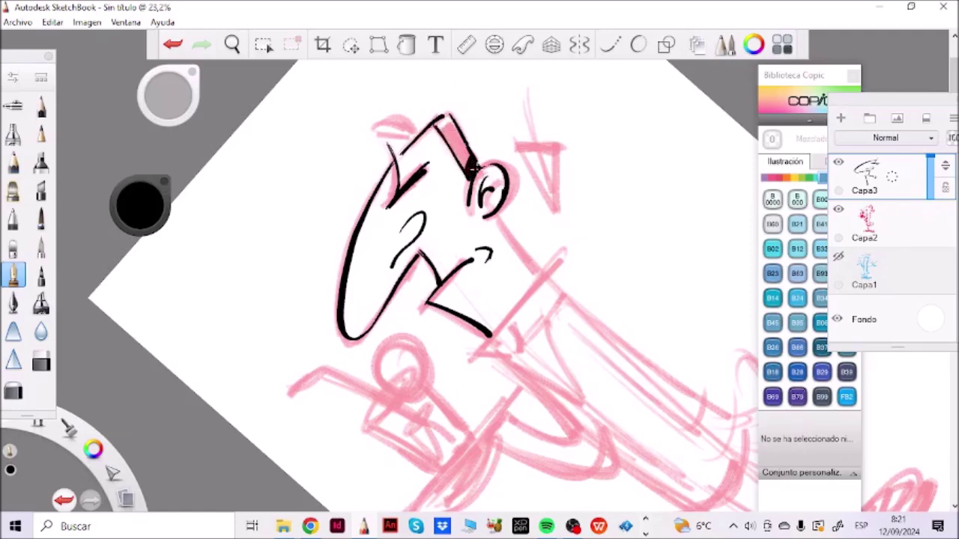
drag(462, 134, 459, 162)
mouse_move(440, 116)
mouse_down()
mouse_move(454, 144)
mouse_move(442, 118)
mouse_up()
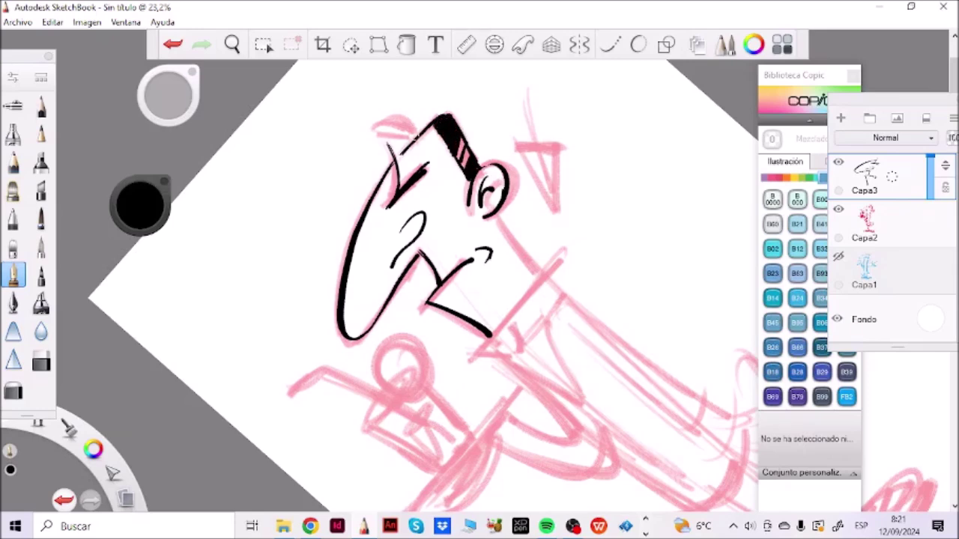
Paint the solid black oval above the forehead and ink the back line of the neck below the ear.
key(space)
drag(525, 324, 390, 366)
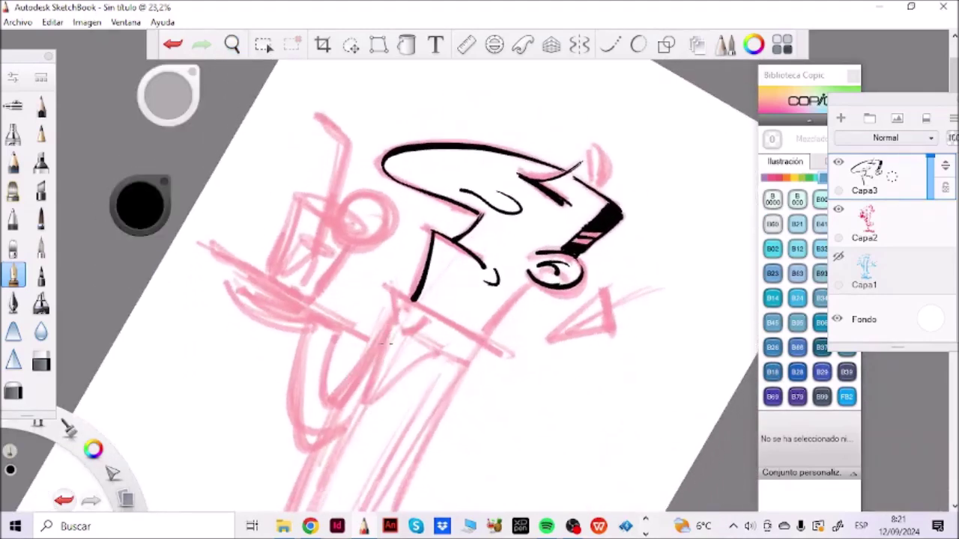
mouse_move(589, 154)
mouse_down()
mouse_move(584, 179)
mouse_move(602, 183)
mouse_move(598, 144)
mouse_move(599, 180)
mouse_up()
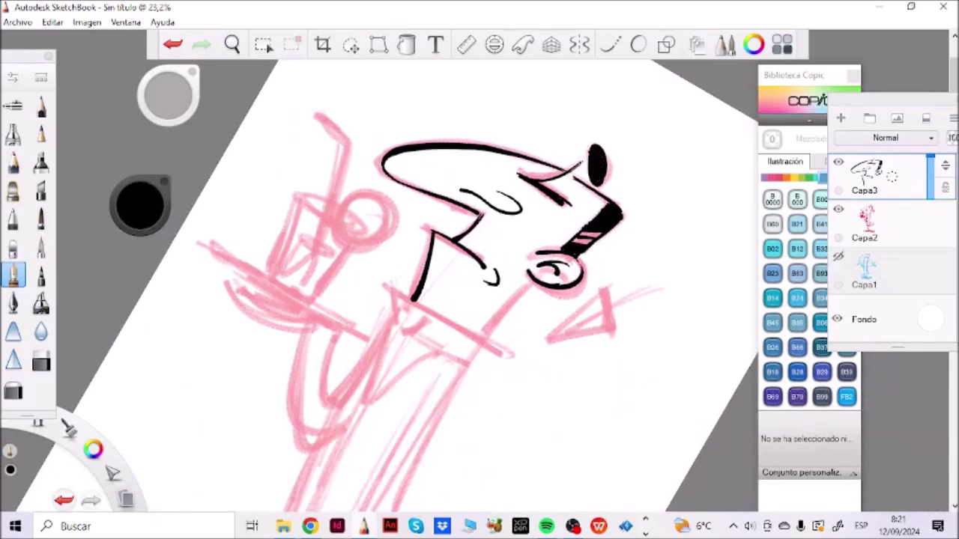
key(space)
mouse_move(567, 342)
mouse_down()
mouse_move(510, 285)
mouse_move(592, 289)
mouse_up()
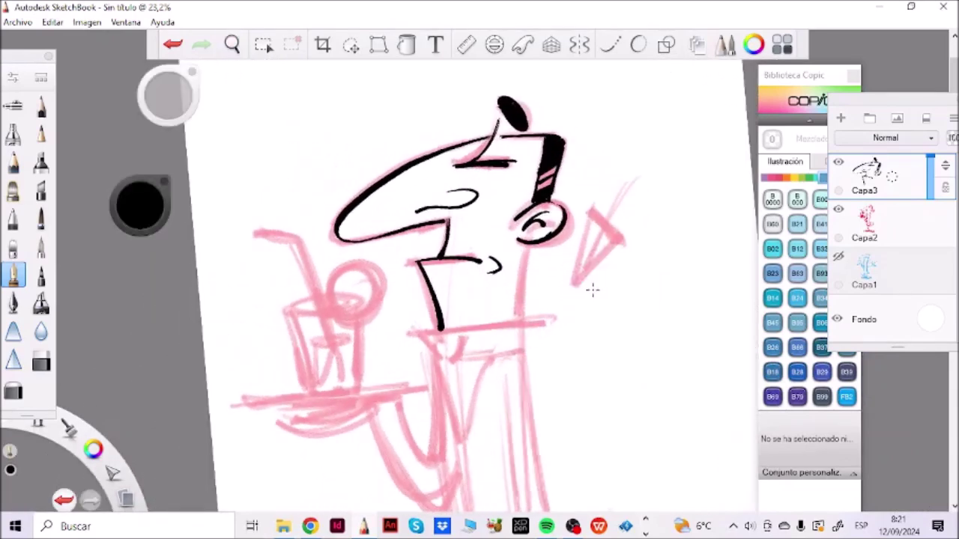
drag(530, 238, 517, 327)
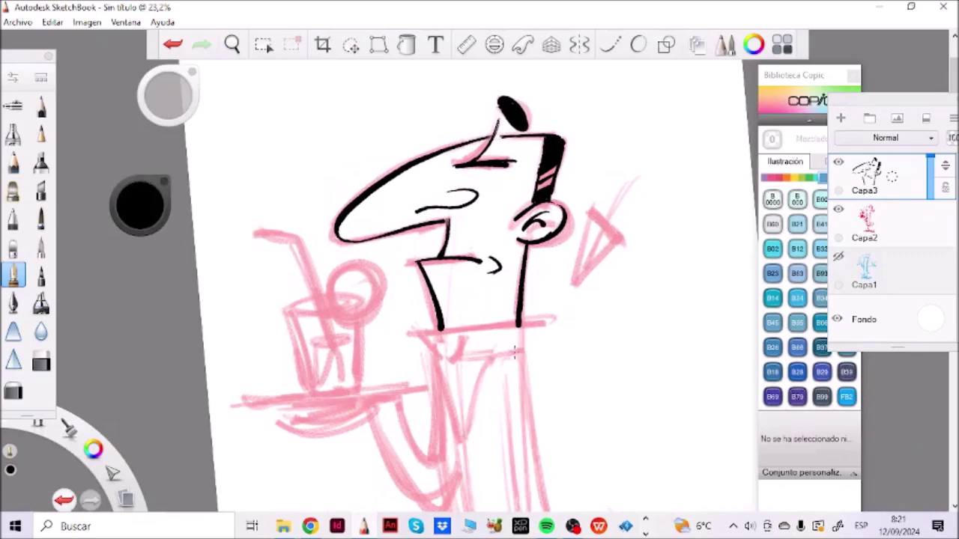
Ink the shirt collar around the base of the neck, with pointed flaps at the front and back.
key(space)
mouse_move(490, 304)
mouse_down()
mouse_move(475, 274)
mouse_move(534, 310)
mouse_move(491, 348)
mouse_up()
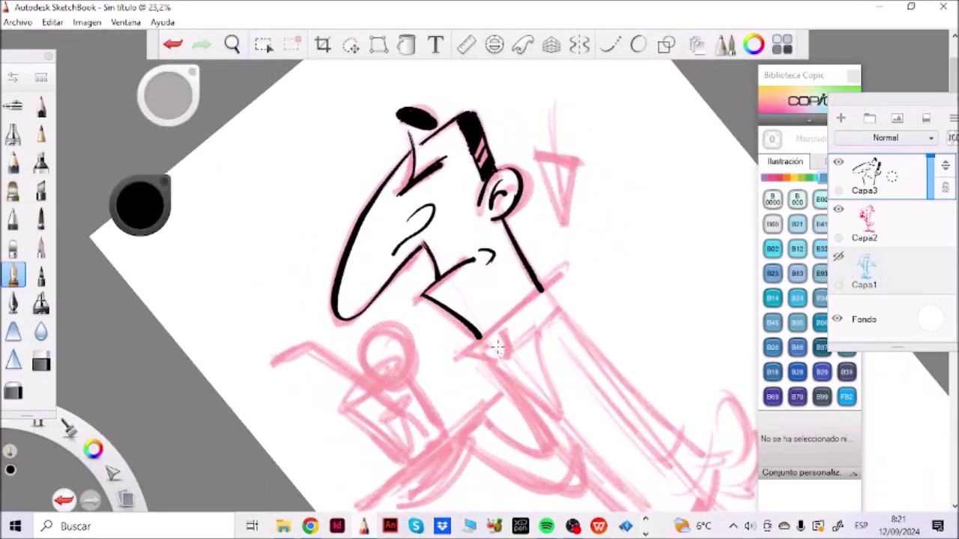
mouse_move(491, 347)
mouse_down()
mouse_move(509, 354)
mouse_move(499, 325)
mouse_up()
mouse_move(535, 296)
mouse_down()
mouse_move(500, 325)
mouse_move(556, 275)
mouse_move(552, 313)
mouse_up()
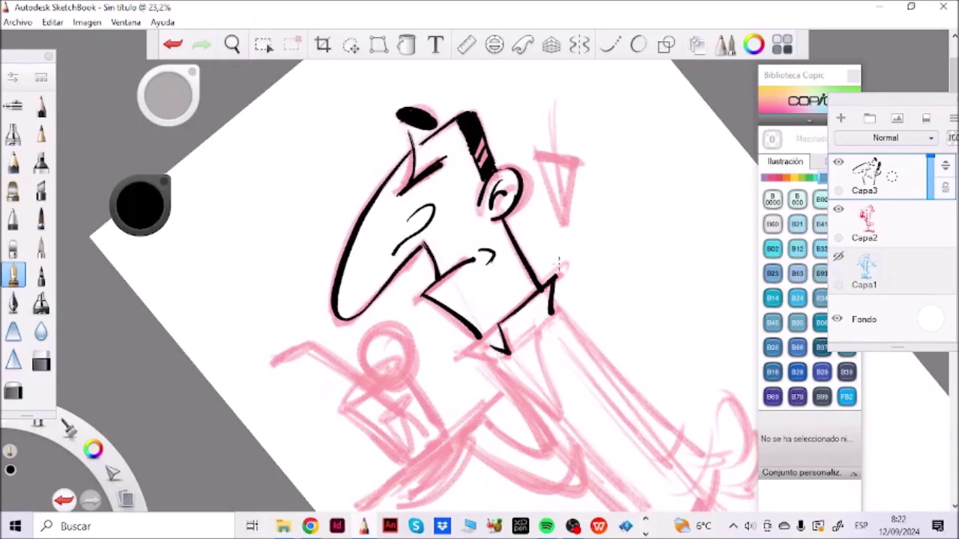
mouse_move(491, 347)
mouse_down()
mouse_move(477, 341)
mouse_move(463, 358)
mouse_move(537, 359)
mouse_move(447, 418)
mouse_up()
Outline the necktie below the collar and fill its knot and blade solid black.
key(space)
mouse_move(425, 354)
mouse_down()
mouse_move(445, 358)
mouse_move(431, 372)
mouse_move(451, 359)
mouse_move(439, 373)
mouse_up()
mouse_move(425, 349)
mouse_down()
mouse_move(445, 367)
mouse_move(427, 354)
mouse_move(424, 394)
mouse_move(448, 395)
mouse_move(432, 431)
mouse_up()
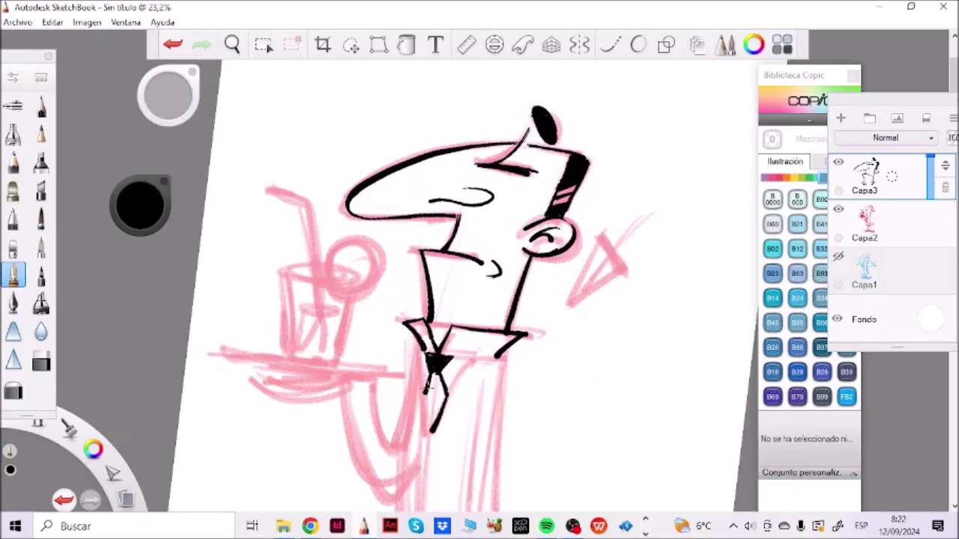
mouse_move(425, 391)
mouse_down()
mouse_move(430, 430)
mouse_move(429, 382)
mouse_move(433, 420)
mouse_move(436, 382)
mouse_move(428, 397)
mouse_move(443, 399)
mouse_up()
Ink the jacket's shoulder curve and the two long sleeve lines of the lowered arm.
key(space)
drag(517, 365, 555, 349)
drag(572, 369, 605, 239)
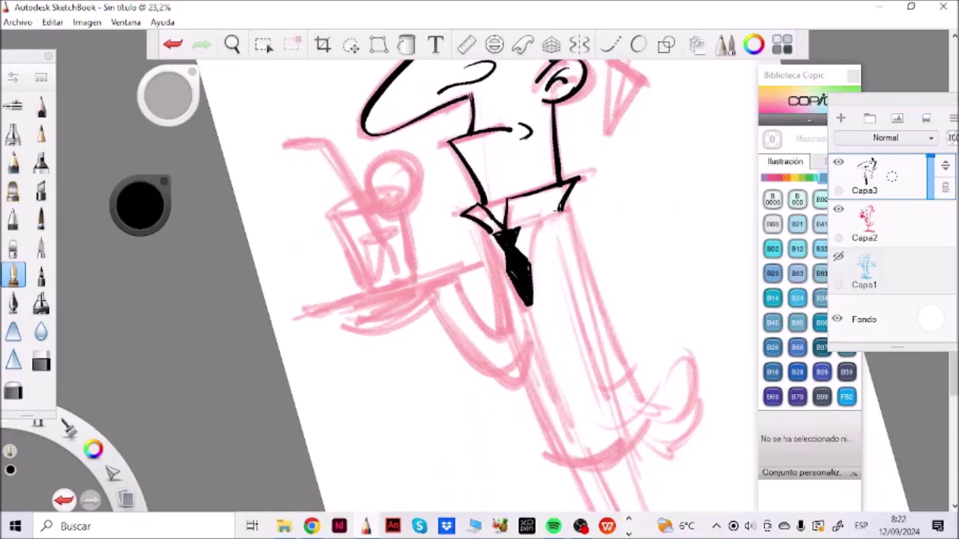
drag(550, 213, 530, 265)
mouse_move(538, 226)
mouse_down()
mouse_move(554, 211)
mouse_move(573, 227)
mouse_move(586, 266)
mouse_up()
drag(571, 225, 632, 382)
drag(557, 235, 603, 388)
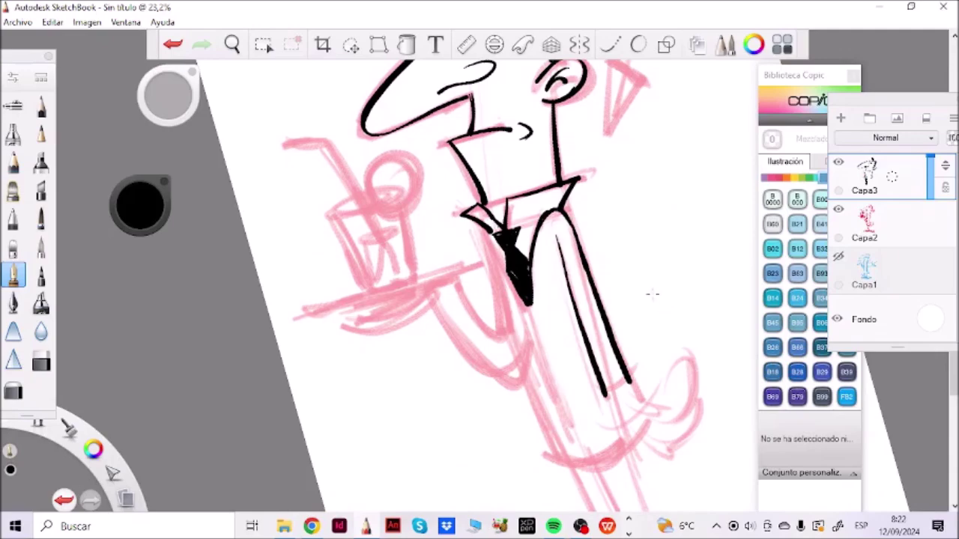
Close the lowered arm's sleeve with a hem line and ink the shirt cuff below it.
key(space)
drag(606, 311, 386, 363)
drag(309, 348, 312, 380)
key(space)
mouse_move(467, 393)
mouse_down()
mouse_move(605, 364)
mouse_move(502, 330)
mouse_move(488, 349)
mouse_move(513, 356)
mouse_up()
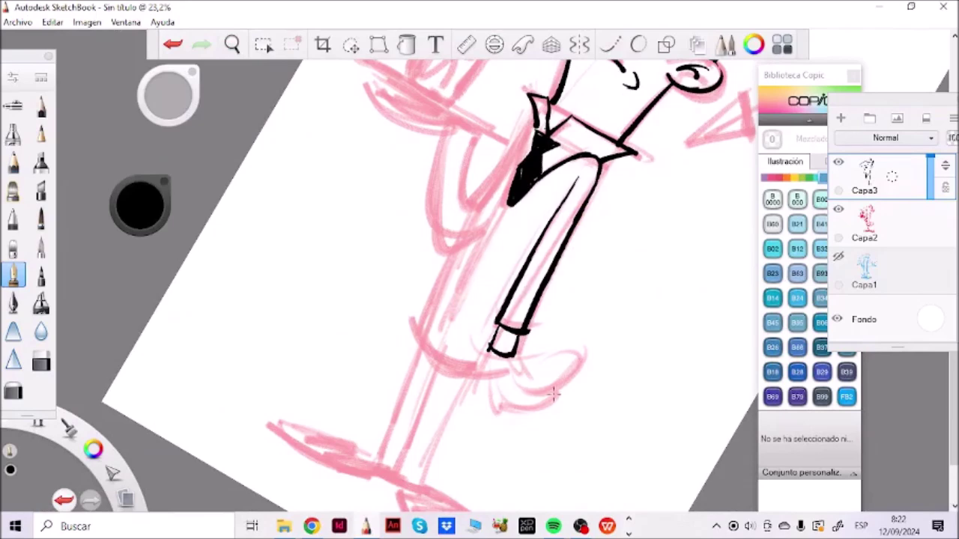
Ink the lowered hand with its thumb and rounded fingers extending from the cuff.
key(space)
drag(500, 343, 565, 289)
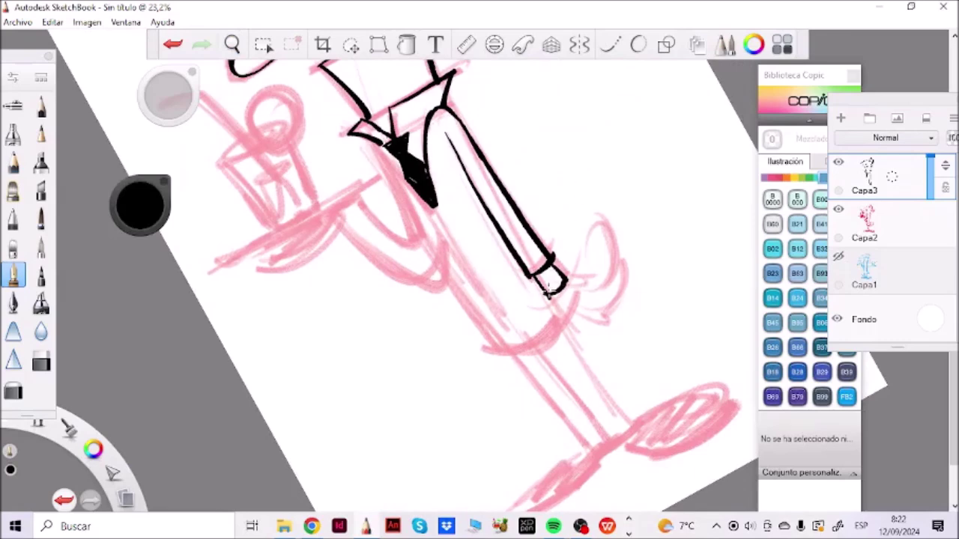
drag(573, 283, 561, 281)
mouse_move(580, 278)
mouse_down()
mouse_move(597, 243)
mouse_move(566, 300)
mouse_up()
key(space)
mouse_move(616, 253)
mouse_down()
mouse_move(617, 284)
mouse_move(458, 325)
mouse_move(410, 385)
mouse_move(425, 350)
mouse_move(428, 413)
mouse_up()
drag(430, 360, 427, 414)
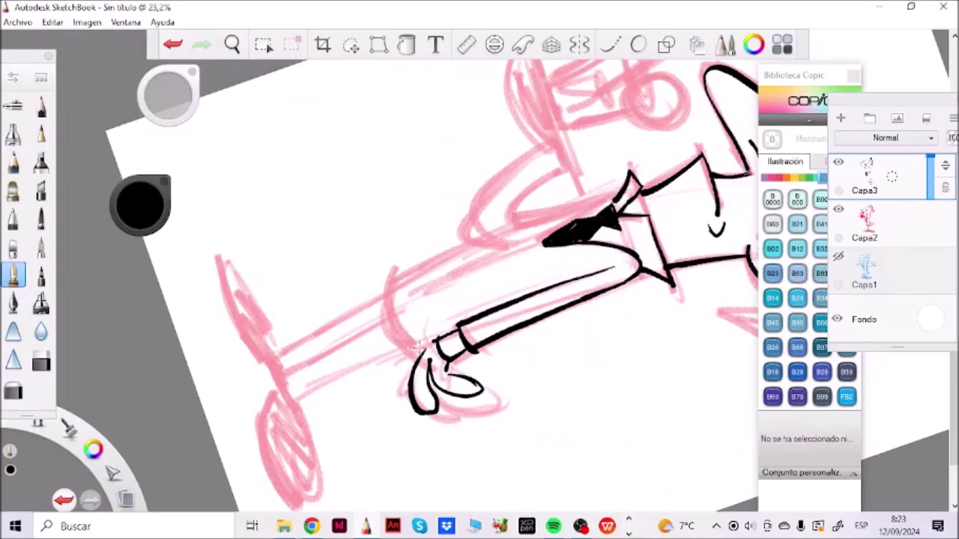
mouse_move(433, 340)
mouse_down()
mouse_move(397, 365)
mouse_move(416, 409)
mouse_up()
Ink the jacket's long front edge and its curved bottom hem up to the lowered hand.
drag(504, 334, 540, 269)
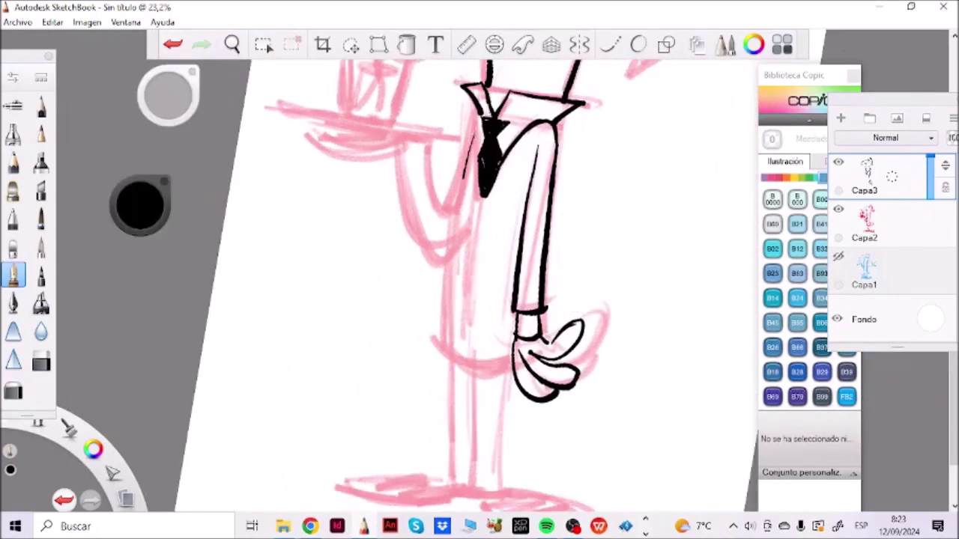
drag(471, 141, 447, 360)
key(space)
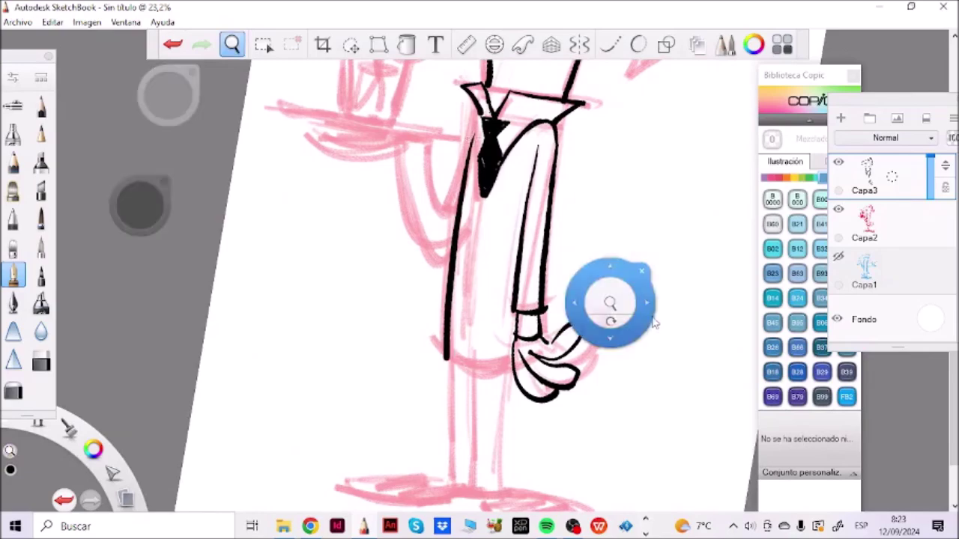
drag(610, 322, 432, 412)
drag(386, 249, 369, 319)
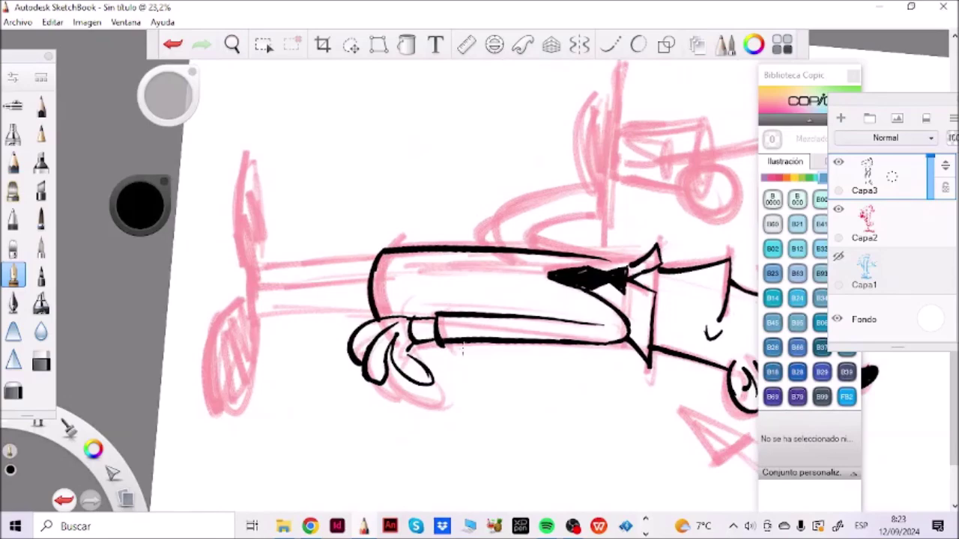
Extend the necktie's tip to a point and ink the bent sleeve of the raised arm.
key(space)
drag(503, 339, 613, 203)
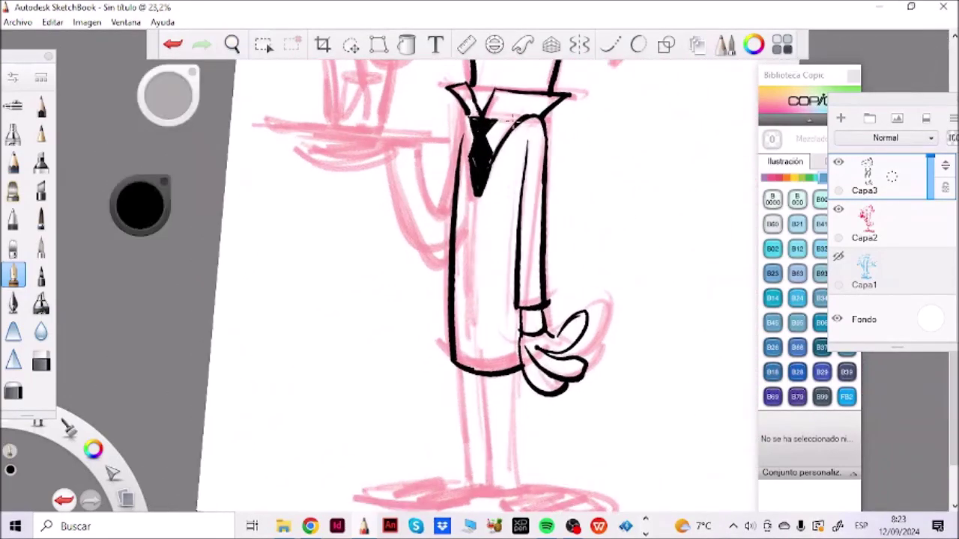
drag(477, 200, 477, 210)
drag(390, 164, 420, 156)
mouse_move(390, 163)
mouse_down()
mouse_move(425, 159)
mouse_move(441, 232)
mouse_up()
drag(468, 117, 438, 223)
mouse_move(389, 165)
mouse_down()
mouse_move(413, 246)
mouse_move(428, 261)
mouse_move(448, 247)
mouse_up()
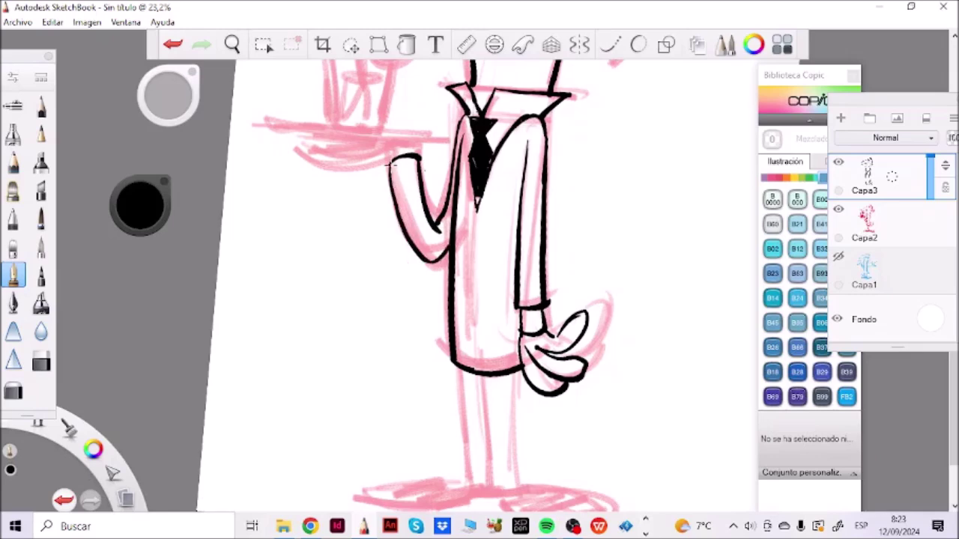
Ink the raised arm's shirt cuff and the fingers of the hand supporting the tray.
key(space)
drag(472, 299, 523, 280)
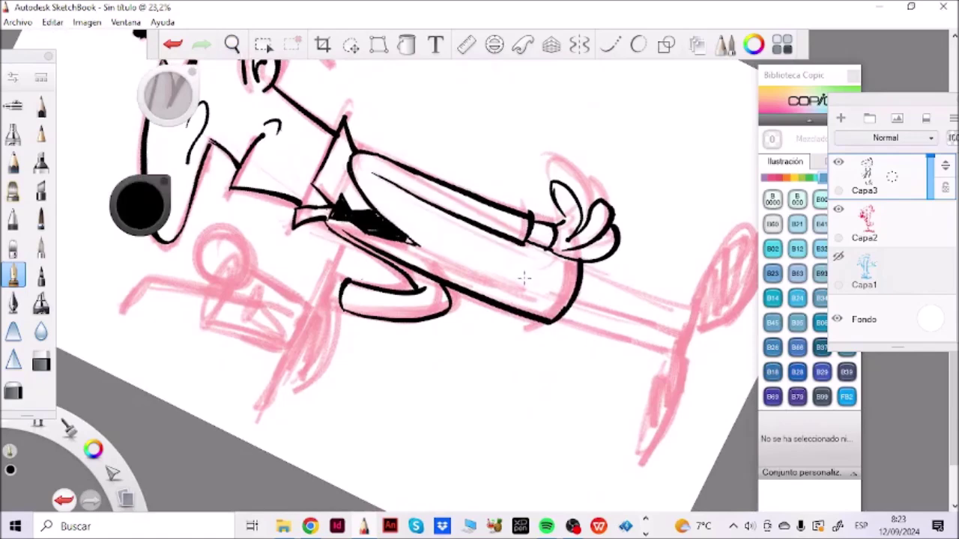
mouse_move(331, 274)
mouse_down()
mouse_move(325, 303)
mouse_move(345, 307)
mouse_up()
mouse_move(310, 327)
mouse_down()
mouse_move(303, 369)
mouse_move(322, 308)
mouse_move(331, 341)
mouse_move(313, 369)
mouse_up()
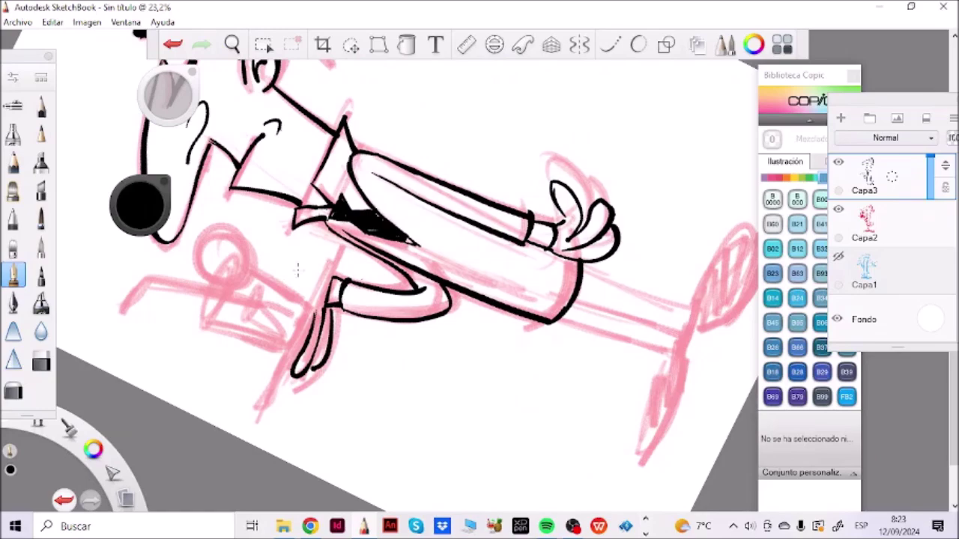
Ink the tray as two long parallel lines resting on the raised hand.
key(space)
drag(416, 358, 474, 389)
drag(483, 346, 554, 257)
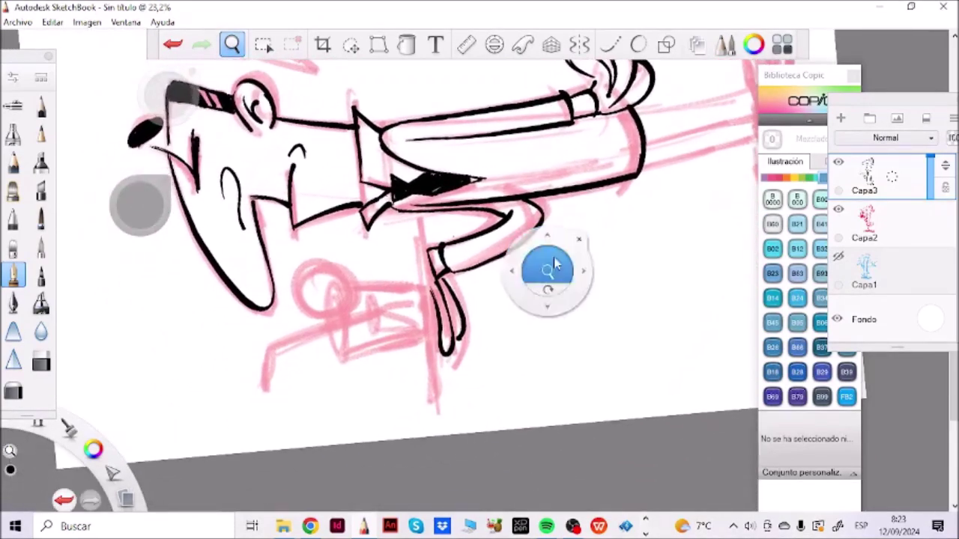
drag(414, 225, 430, 394)
drag(416, 221, 421, 256)
drag(421, 220, 438, 393)
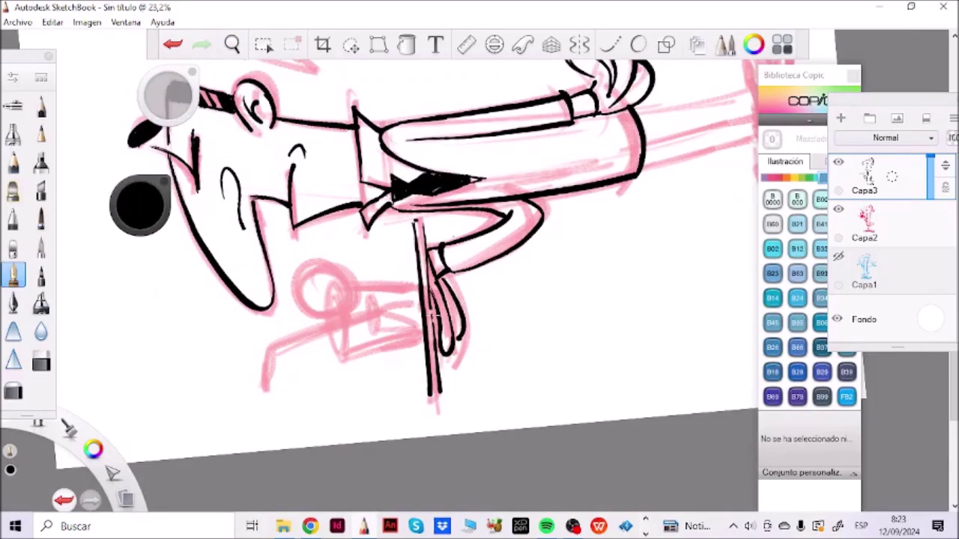
drag(442, 358, 441, 367)
Ink the glass on the tray with an elliptical rim and two straight sides.
key(space)
drag(533, 335, 390, 345)
drag(394, 383, 389, 436)
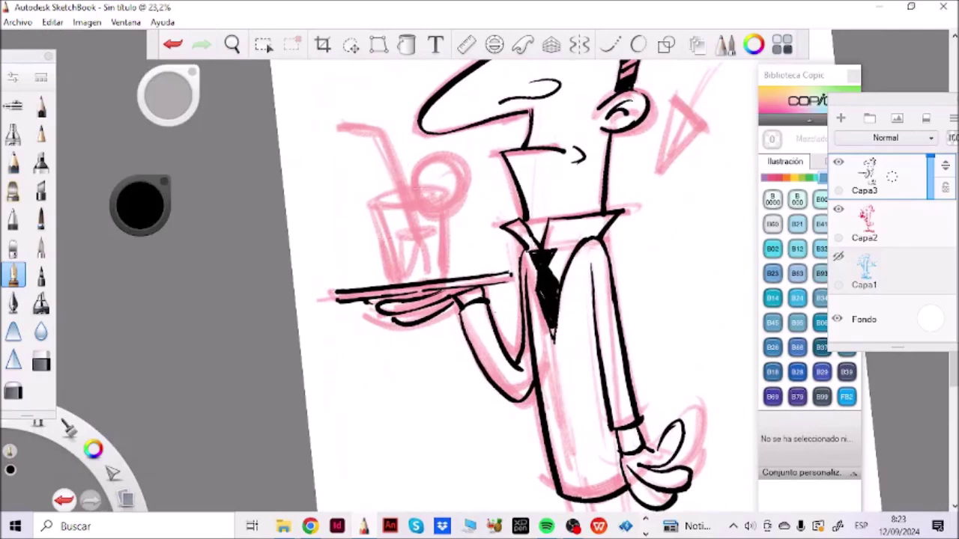
mouse_move(389, 190)
mouse_down()
mouse_move(370, 199)
mouse_move(378, 211)
mouse_move(408, 210)
mouse_up()
drag(405, 206, 443, 196)
drag(367, 205, 390, 279)
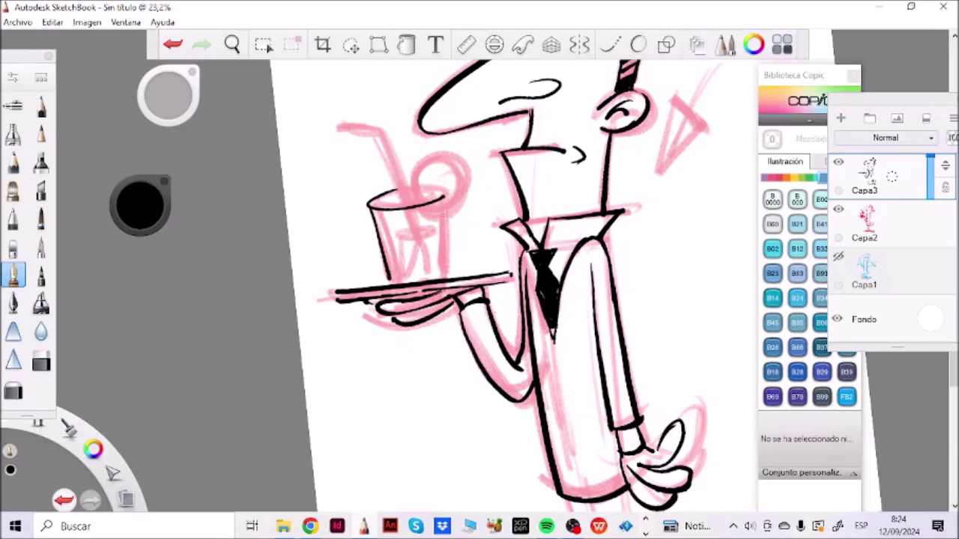
drag(448, 205, 447, 272)
Ink the drink inside the glass with an elliptical liquid surface and inner side lines.
key(space)
mouse_move(475, 292)
mouse_down()
mouse_move(442, 301)
mouse_move(405, 293)
mouse_move(395, 314)
mouse_up()
drag(417, 280, 397, 321)
key(space)
drag(491, 284, 489, 307)
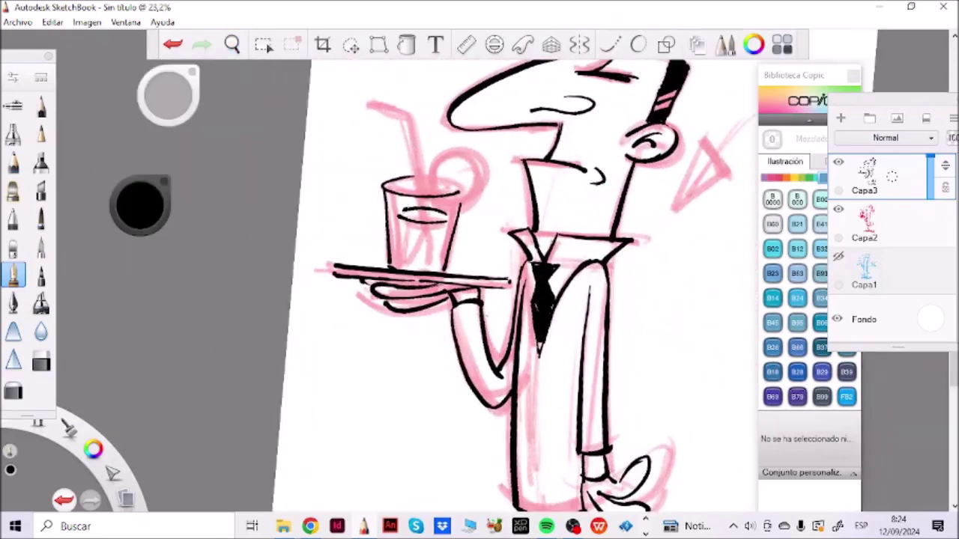
drag(397, 217, 399, 262)
drag(451, 223, 440, 261)
Ink the citrus slice with its segments on the glass rim and the bent drinking straw.
drag(447, 154, 431, 191)
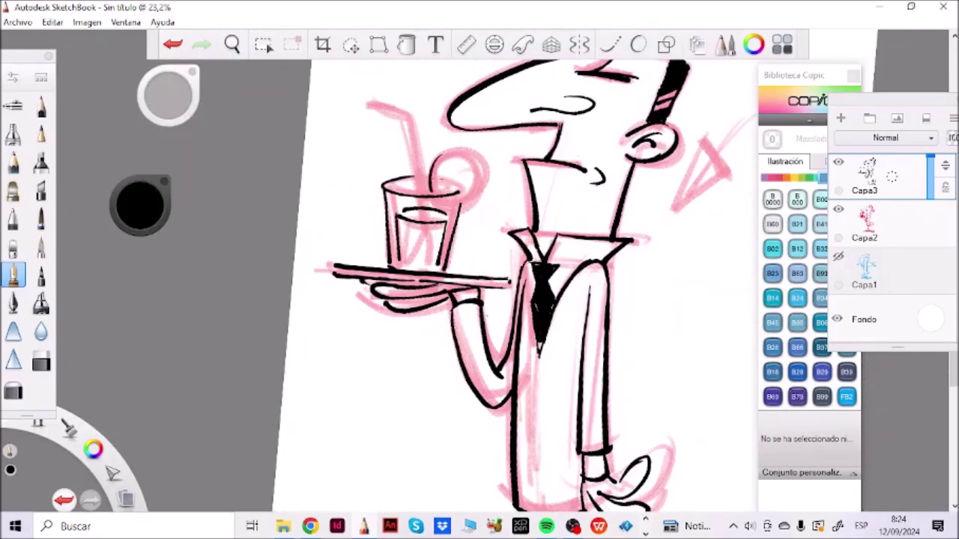
mouse_move(442, 155)
mouse_down()
mouse_move(481, 176)
mouse_move(466, 200)
mouse_move(455, 178)
mouse_move(439, 189)
mouse_move(471, 186)
mouse_move(454, 176)
mouse_move(464, 195)
mouse_move(472, 174)
mouse_move(453, 192)
mouse_up()
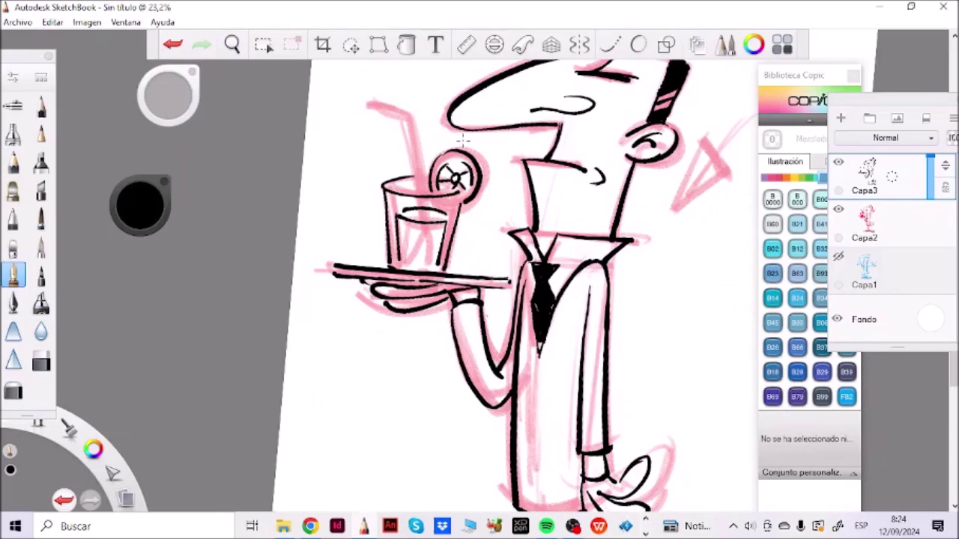
mouse_move(408, 132)
mouse_down()
mouse_move(423, 197)
mouse_move(431, 191)
mouse_move(437, 259)
mouse_move(481, 291)
mouse_up()
key(space)
drag(311, 255, 307, 265)
mouse_move(301, 256)
mouse_down()
mouse_move(277, 287)
mouse_move(286, 289)
mouse_up()
Ink the waiter's two thin legs from the jacket hem down to the ankles.
key(space)
drag(600, 339, 463, 354)
drag(519, 385, 520, 150)
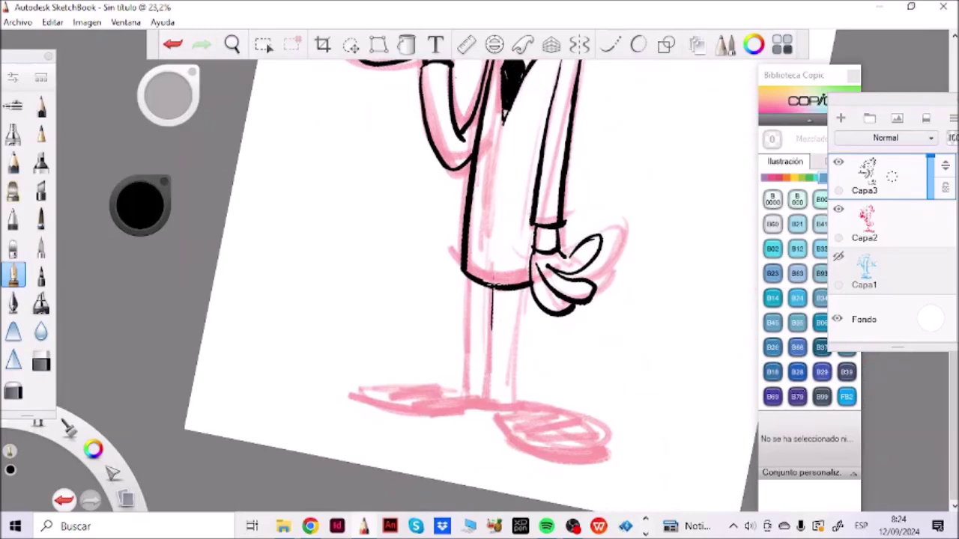
mouse_move(489, 396)
mouse_down()
mouse_move(493, 289)
mouse_move(515, 346)
mouse_move(514, 396)
mouse_up()
drag(472, 279, 461, 386)
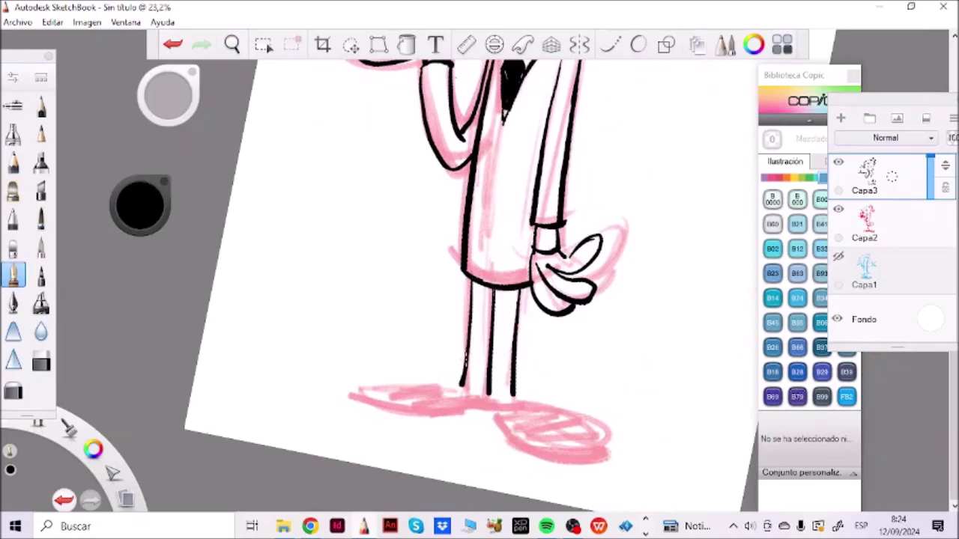
Ink the two long pointed shoes below the legs and touch up the legs beneath the jacket hem.
key(space)
drag(523, 350, 601, 287)
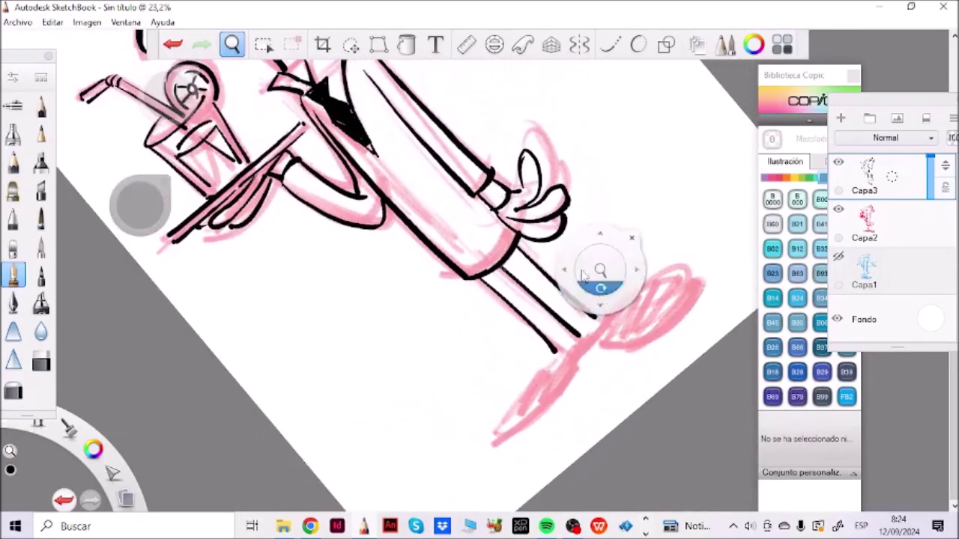
key(space)
drag(646, 362, 618, 288)
drag(551, 262, 527, 280)
drag(567, 242, 490, 322)
mouse_move(529, 283)
mouse_down()
mouse_move(478, 343)
mouse_move(520, 324)
mouse_move(551, 278)
mouse_up()
mouse_move(568, 246)
mouse_down()
mouse_move(639, 202)
mouse_move(596, 259)
mouse_move(558, 270)
mouse_move(590, 270)
mouse_move(604, 259)
mouse_move(564, 250)
mouse_move(567, 244)
mouse_up()
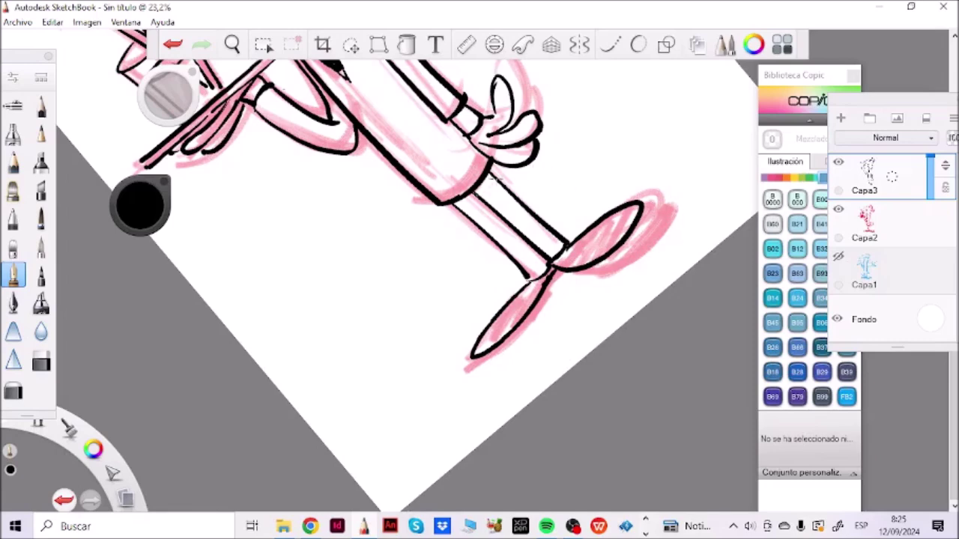
drag(491, 172, 481, 191)
Hide the red sketch layer Capa2 and add a new layer directly below the inked layer Capa3.
key(space)
mouse_move(474, 271)
mouse_down()
mouse_move(556, 321)
mouse_move(557, 253)
mouse_move(492, 317)
mouse_move(543, 336)
mouse_move(491, 385)
mouse_move(488, 407)
mouse_up()
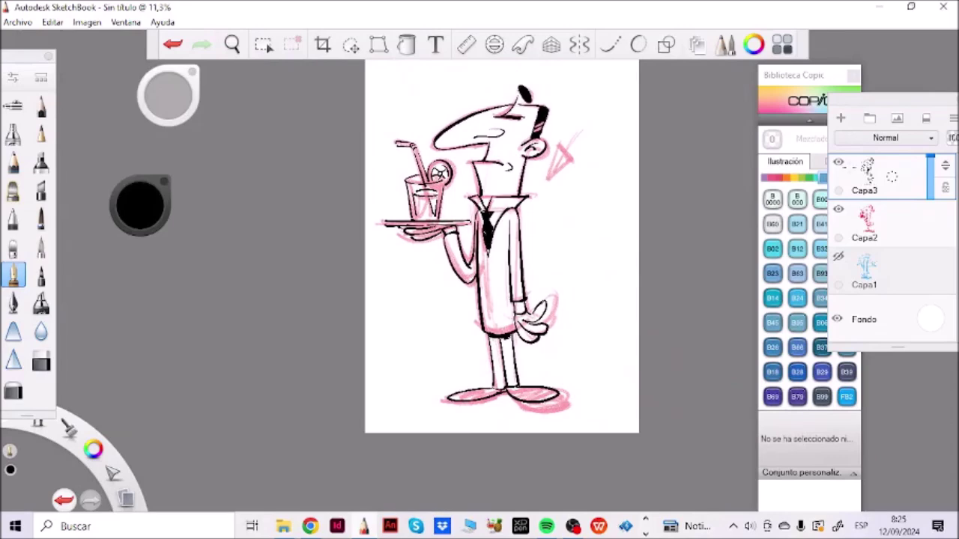
click(839, 209)
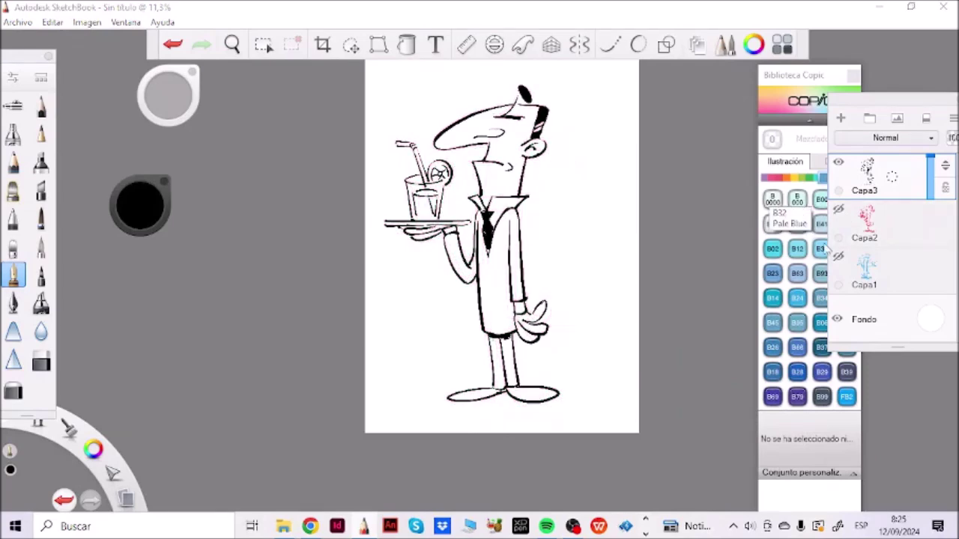
click(841, 118)
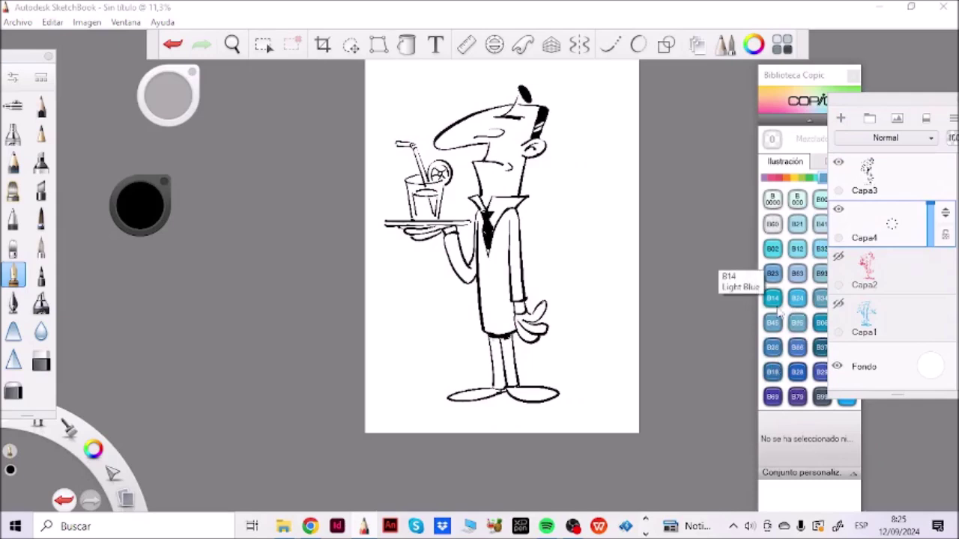
Colour the sleeve of the tray-holding arm up to the shoulder on Capa4 with Copic 100 Black.
click(852, 178)
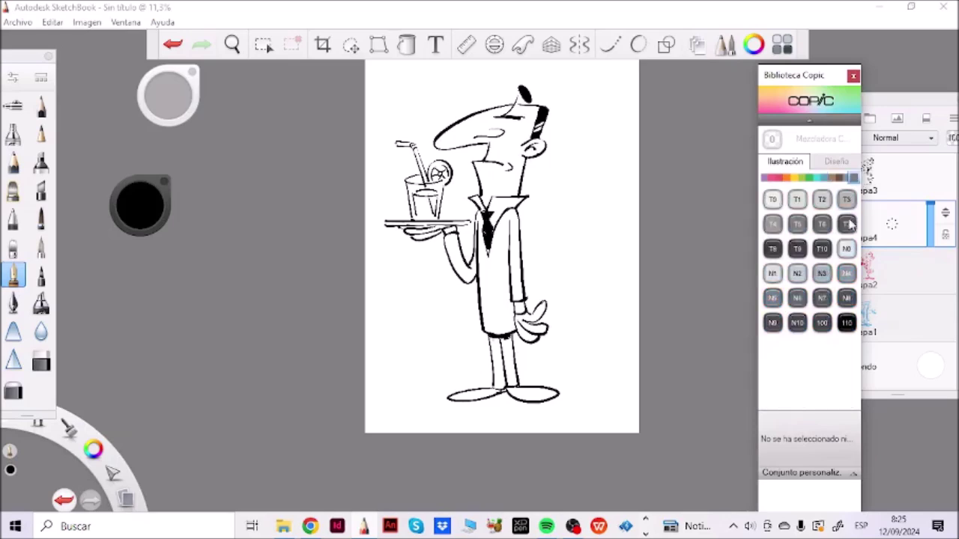
click(824, 254)
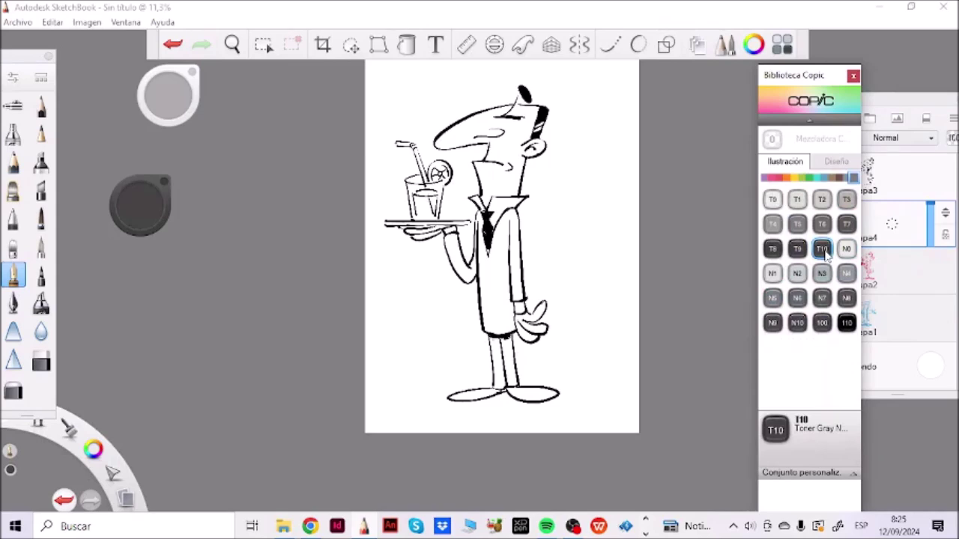
click(822, 327)
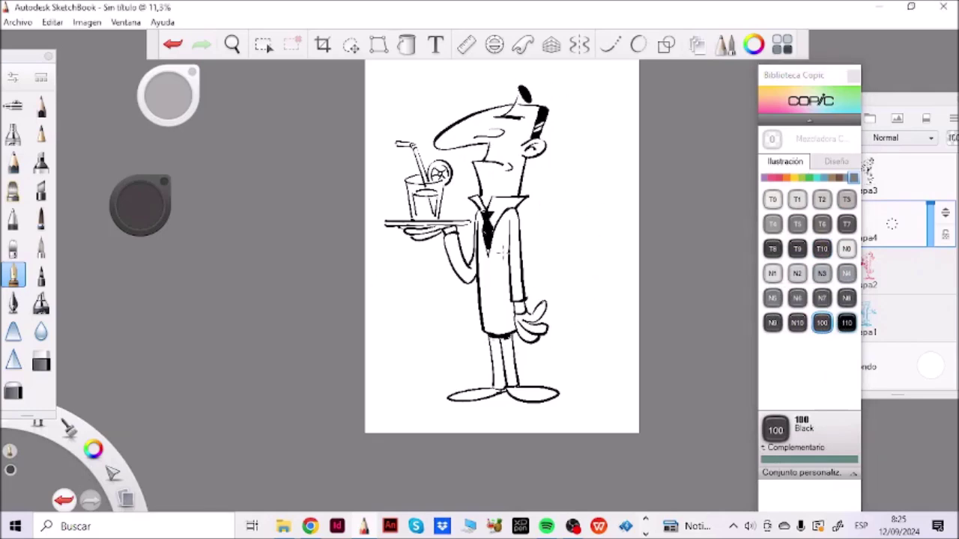
drag(518, 235, 517, 248)
key(space)
drag(486, 268, 612, 171)
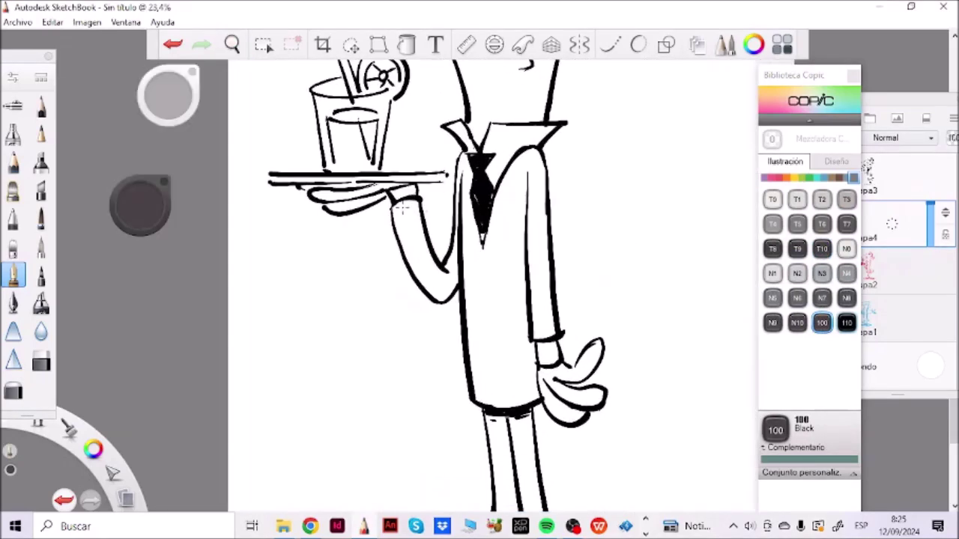
click(41, 249)
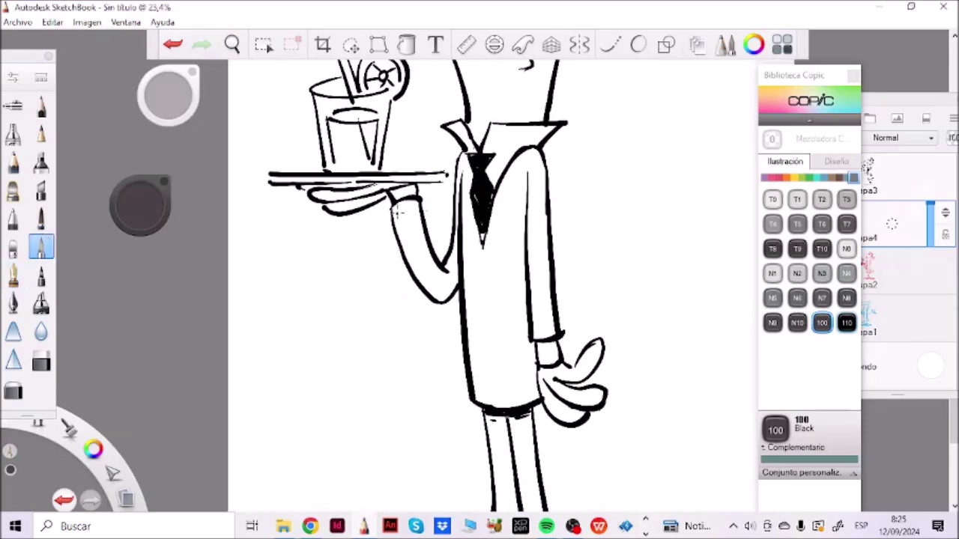
drag(395, 208, 417, 200)
drag(168, 94, 175, 90)
mouse_move(392, 203)
mouse_down()
mouse_move(416, 206)
mouse_move(397, 222)
mouse_move(405, 245)
mouse_move(416, 245)
mouse_move(420, 222)
mouse_move(439, 272)
mouse_move(418, 214)
mouse_move(447, 287)
mouse_up()
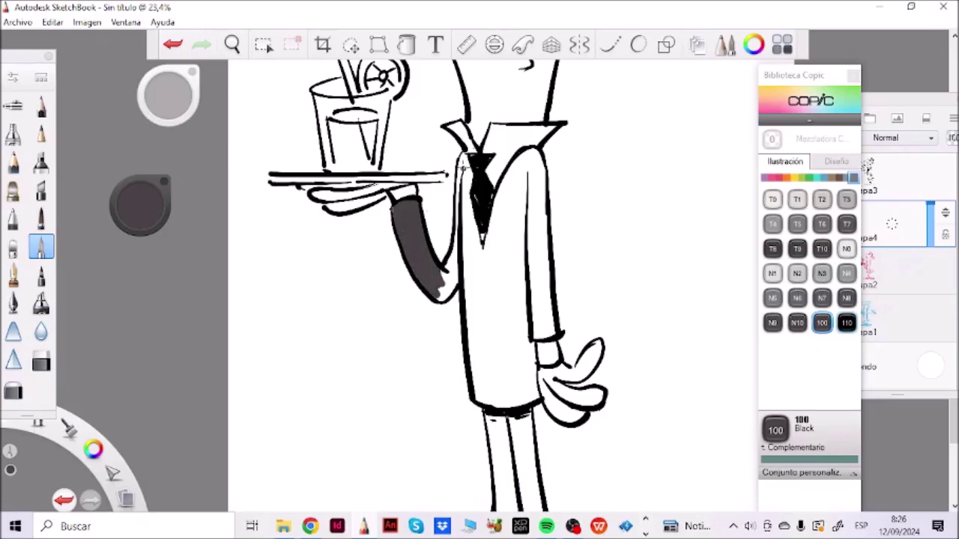
mouse_move(463, 153)
mouse_down()
mouse_move(442, 276)
mouse_move(455, 265)
mouse_move(440, 297)
mouse_up()
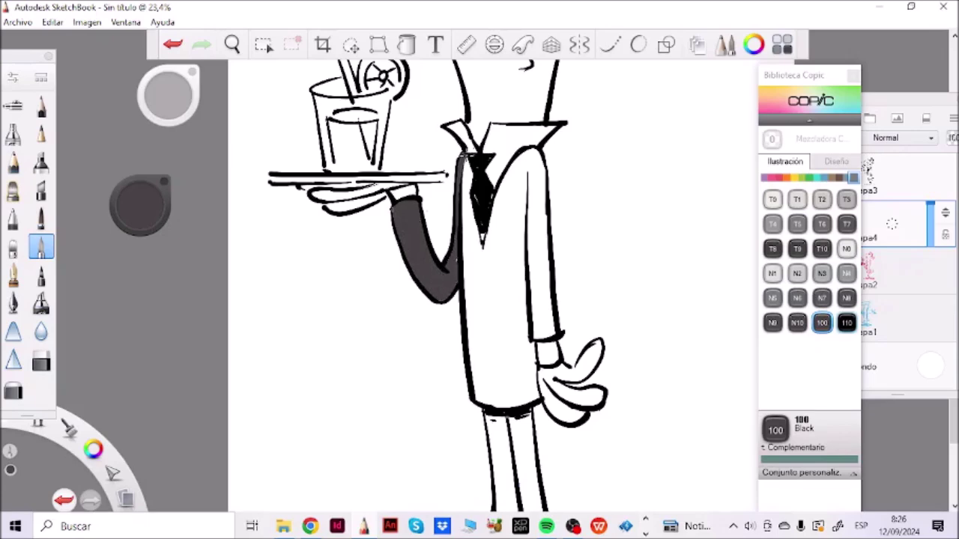
Outline the insides of the jacket body and hanging sleeve in the same dark grey, and flood-fill both areas.
drag(463, 150, 472, 228)
drag(463, 179, 482, 401)
mouse_move(469, 204)
mouse_down()
mouse_move(489, 262)
mouse_move(508, 168)
mouse_move(527, 150)
mouse_move(547, 186)
mouse_move(554, 334)
mouse_move(535, 338)
mouse_move(535, 402)
mouse_up()
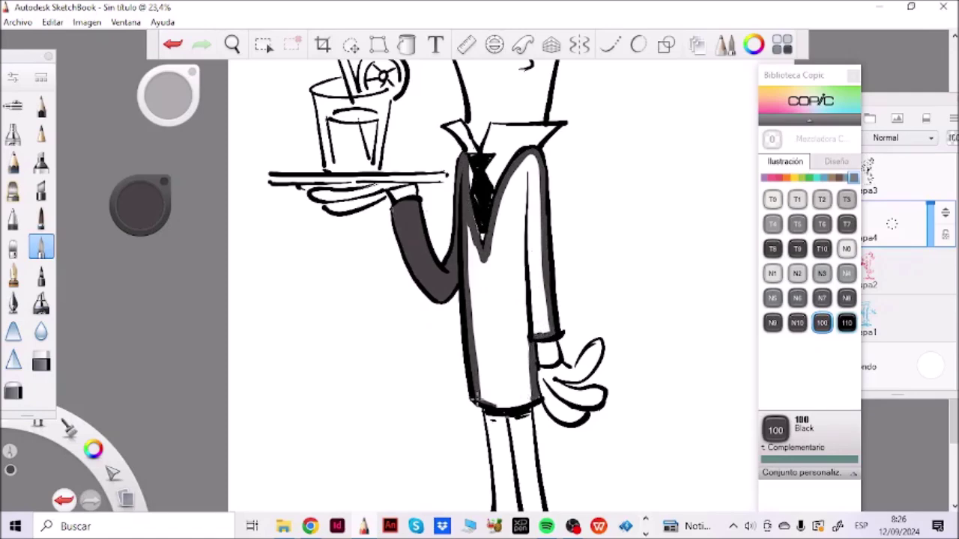
click(406, 46)
click(544, 310)
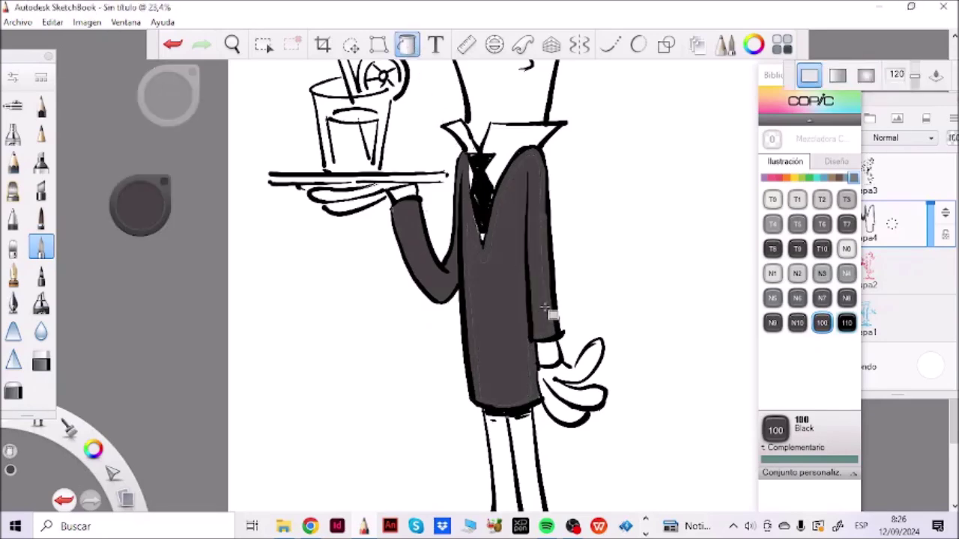
Paint both trouser legs from the jacket hem to the ankles in the same Copic 100 Black.
key(space)
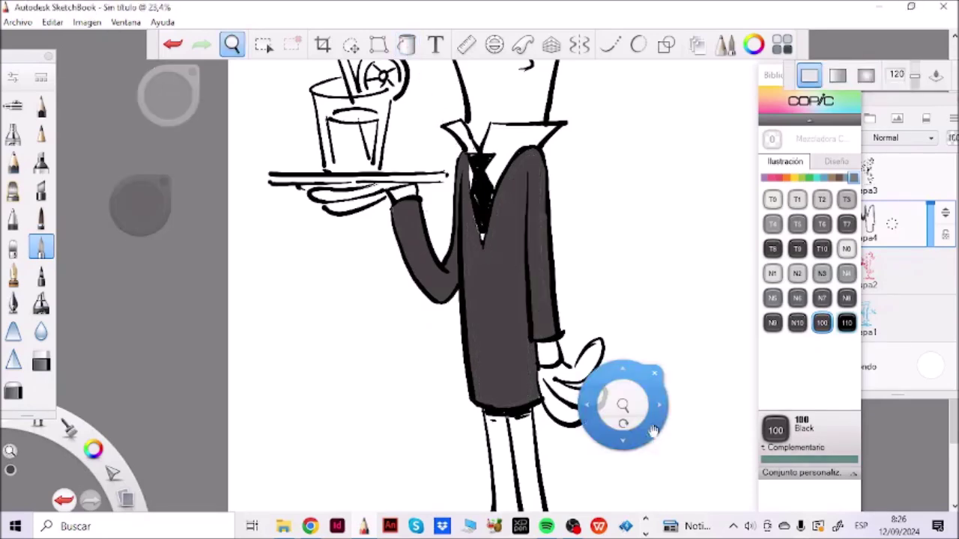
drag(654, 431, 653, 274)
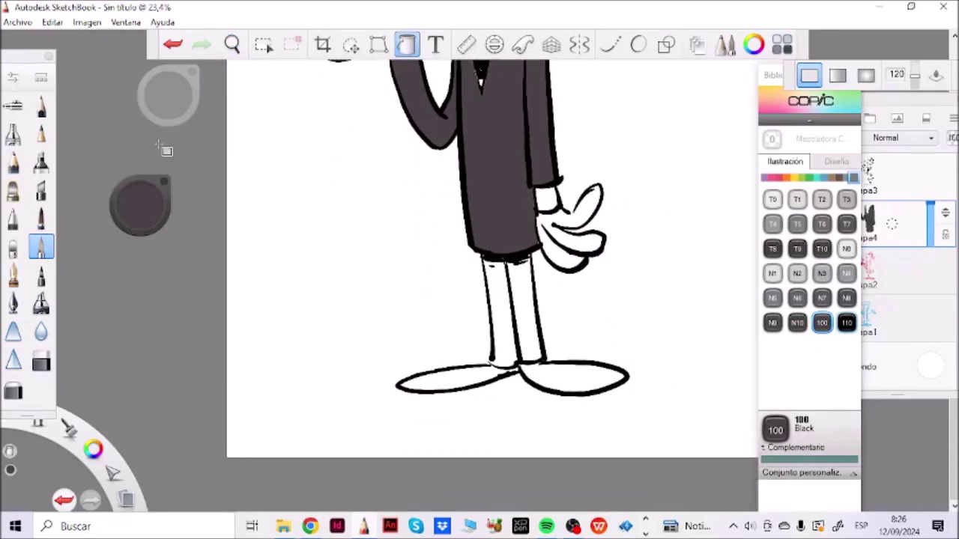
click(43, 247)
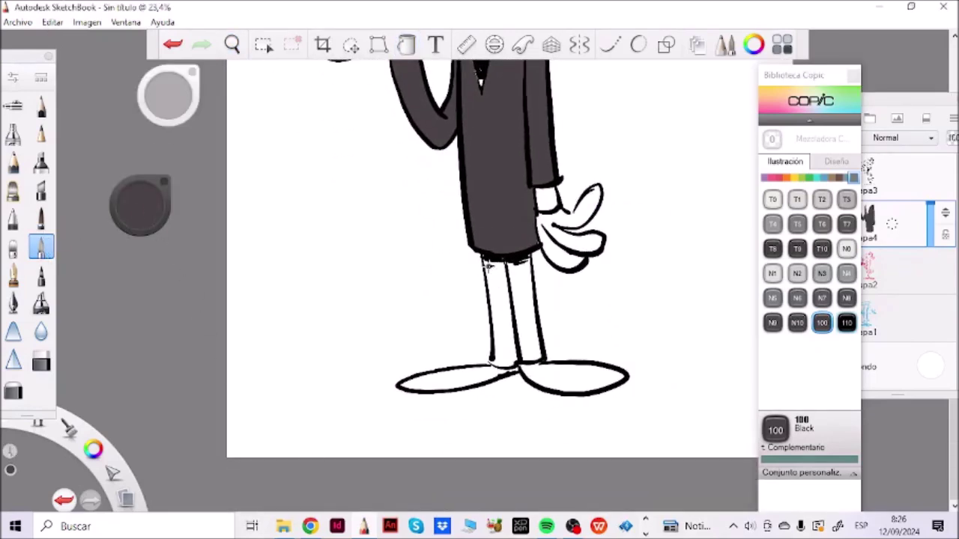
mouse_move(485, 259)
mouse_down()
mouse_move(505, 313)
mouse_move(497, 364)
mouse_up()
mouse_move(503, 318)
mouse_down()
mouse_move(506, 364)
mouse_move(517, 360)
mouse_up()
drag(515, 284, 517, 352)
mouse_move(508, 263)
mouse_down()
mouse_move(515, 309)
mouse_move(522, 278)
mouse_move(529, 308)
mouse_up()
drag(532, 254, 533, 301)
drag(533, 301, 532, 355)
drag(527, 307, 526, 357)
drag(523, 324, 522, 358)
drag(523, 328, 521, 361)
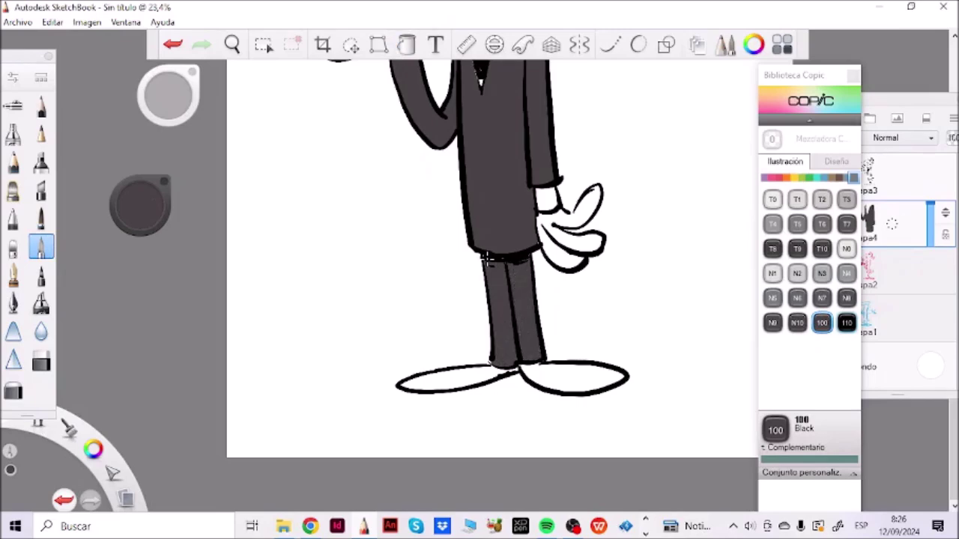
Fill the two pointed shoes with Copic 110 Special Black.
key(space)
drag(574, 261, 529, 315)
drag(567, 302, 556, 403)
key(space)
drag(562, 281, 576, 319)
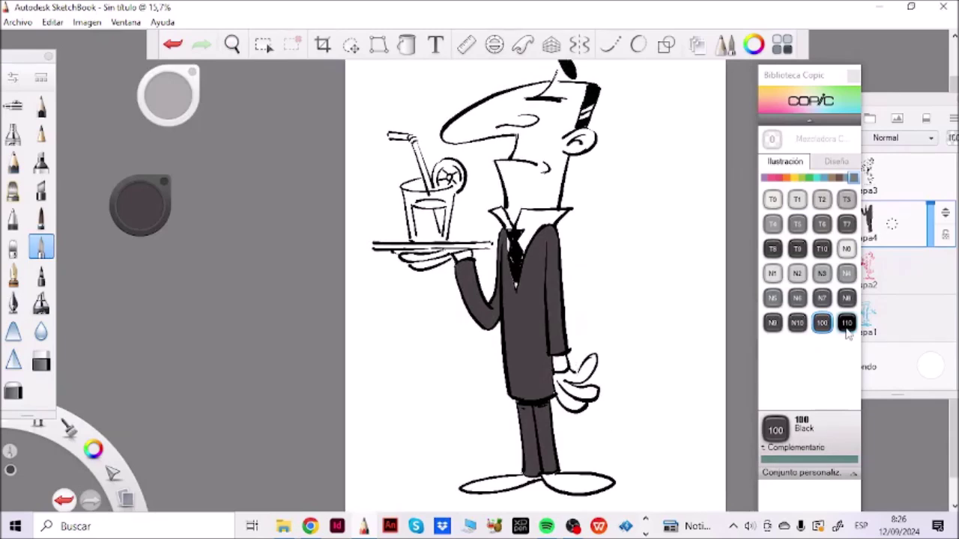
click(845, 323)
key(space)
mouse_move(564, 441)
mouse_down()
mouse_move(546, 421)
mouse_move(535, 349)
mouse_move(584, 334)
mouse_move(528, 370)
mouse_move(658, 299)
mouse_up()
mouse_move(597, 323)
mouse_down()
mouse_move(649, 307)
mouse_move(598, 324)
mouse_up()
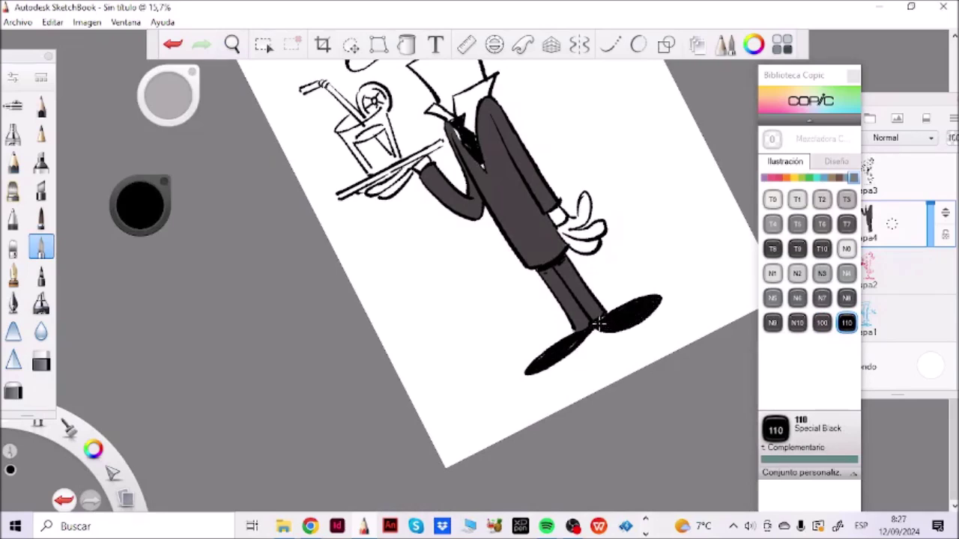
Add white highlight strokes along the top of both black shoes with the inking brush.
click(135, 198)
click(111, 320)
click(14, 275)
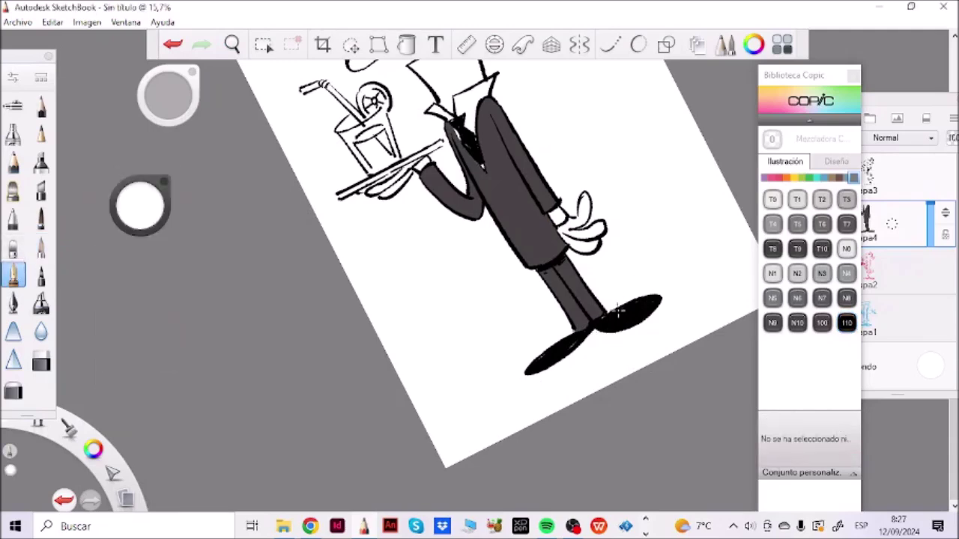
drag(613, 317, 651, 300)
drag(532, 368, 591, 327)
key(space)
drag(623, 275, 592, 394)
drag(528, 453, 527, 451)
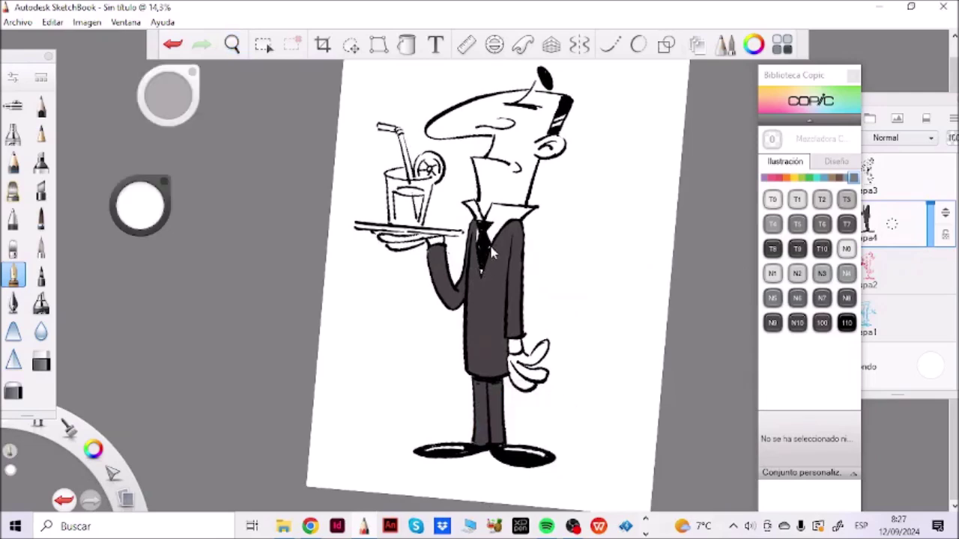
Fill the white tip of the tie with black.
click(143, 218)
click(155, 368)
click(481, 271)
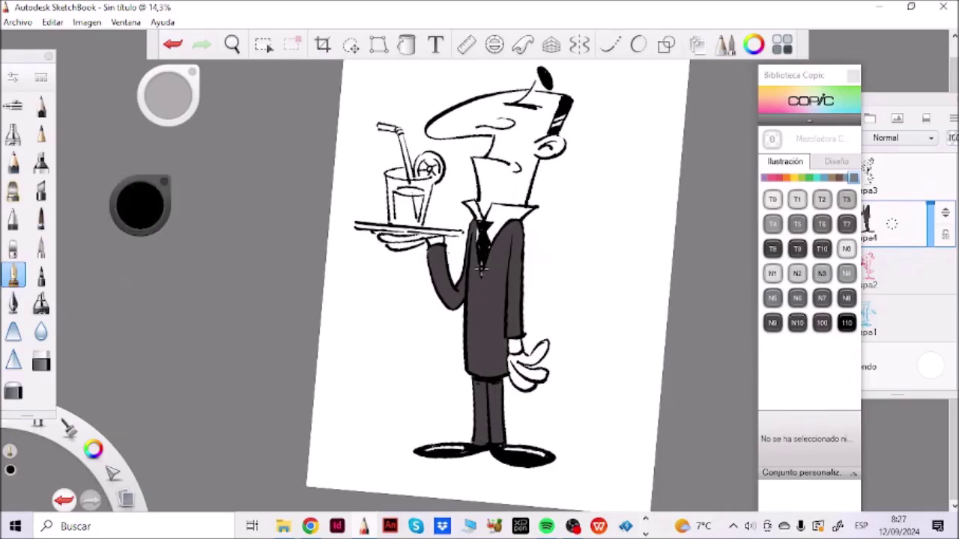
Paint Copic E81 Ivory along the inner edges of the nose, head, ear, chin and neck, closing the face outline.
key(space)
drag(584, 415, 618, 426)
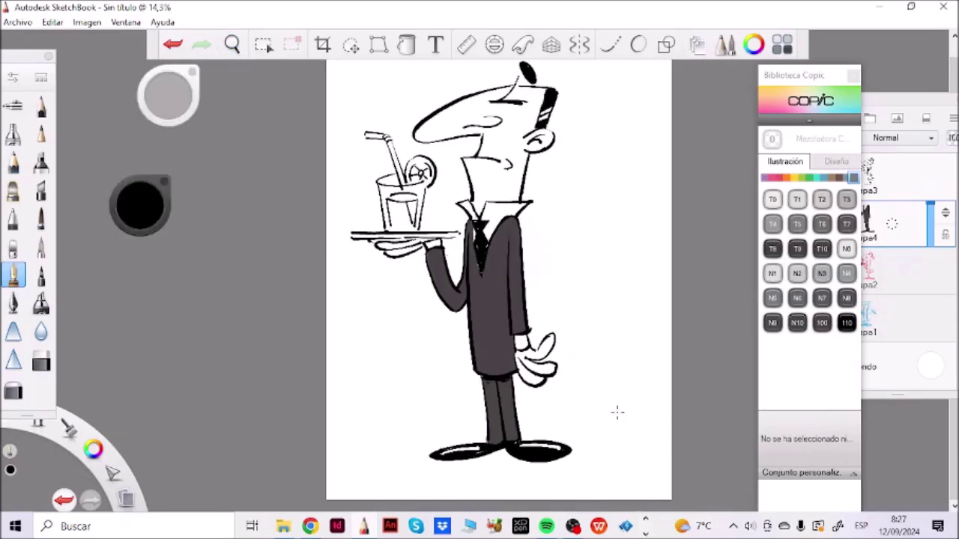
click(832, 177)
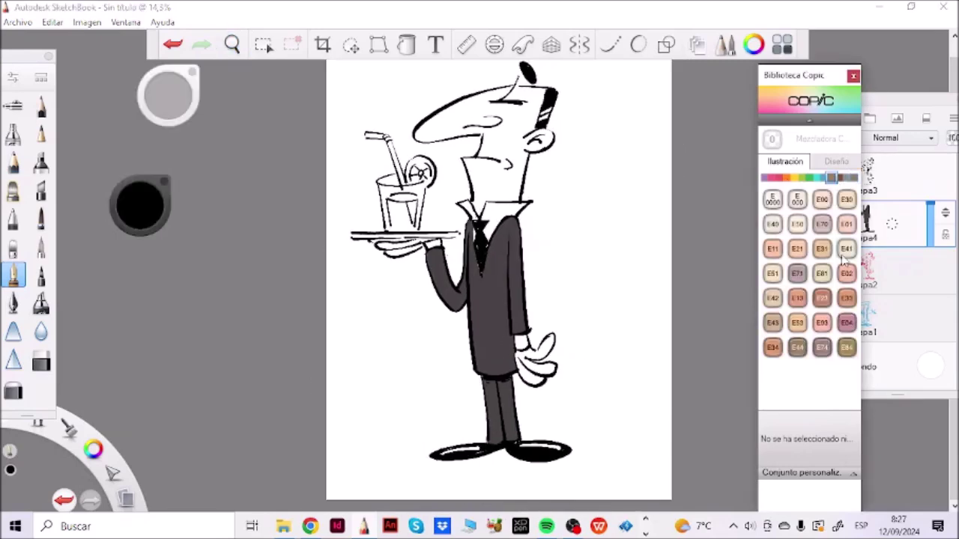
click(824, 277)
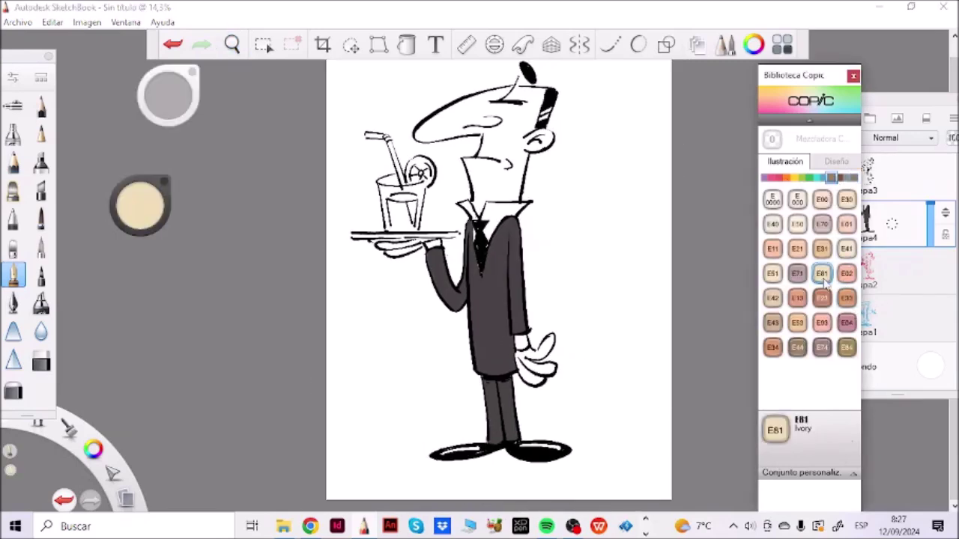
key(space)
drag(478, 166, 524, 173)
drag(530, 182, 546, 287)
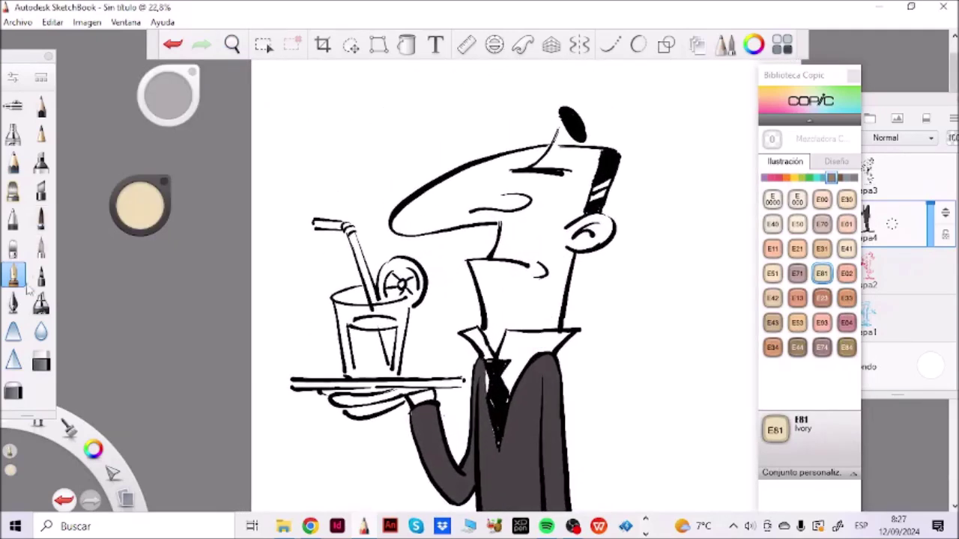
click(42, 248)
mouse_move(397, 223)
mouse_down()
mouse_move(478, 169)
mouse_move(563, 151)
mouse_move(541, 154)
mouse_move(583, 202)
mouse_move(574, 228)
mouse_move(594, 242)
mouse_move(559, 310)
mouse_move(503, 330)
mouse_move(478, 273)
mouse_move(526, 271)
mouse_up()
drag(505, 224, 501, 255)
drag(509, 258, 505, 213)
drag(397, 229, 462, 224)
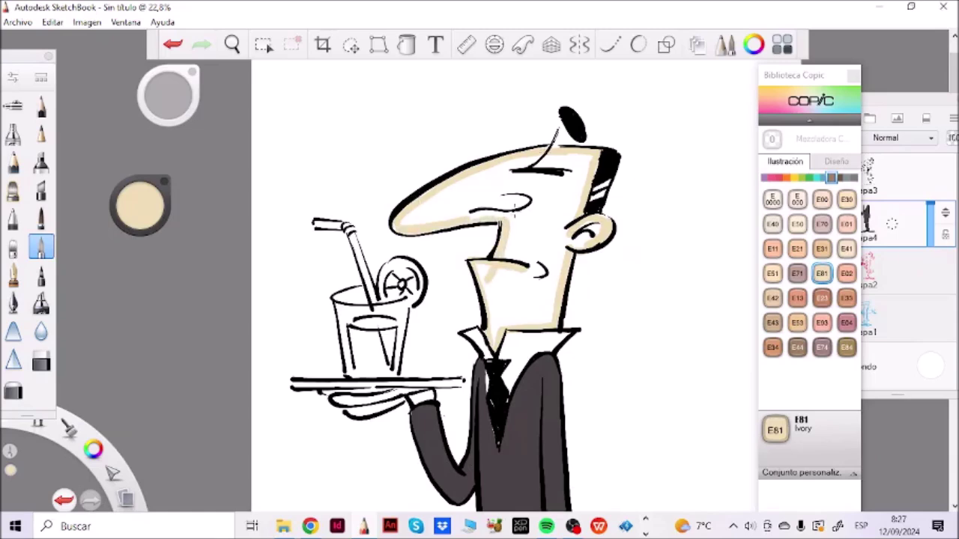
drag(588, 157, 566, 158)
Colour the hand under the tray and the hanging hand with the same E81 Ivory.
drag(330, 396, 400, 394)
drag(347, 412, 402, 405)
drag(336, 392, 380, 392)
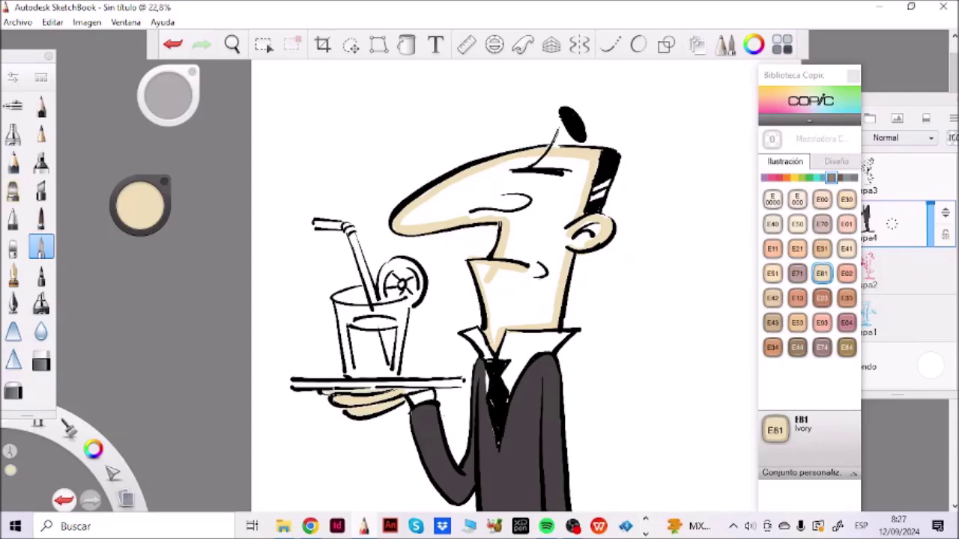
key(space)
drag(677, 433, 623, 202)
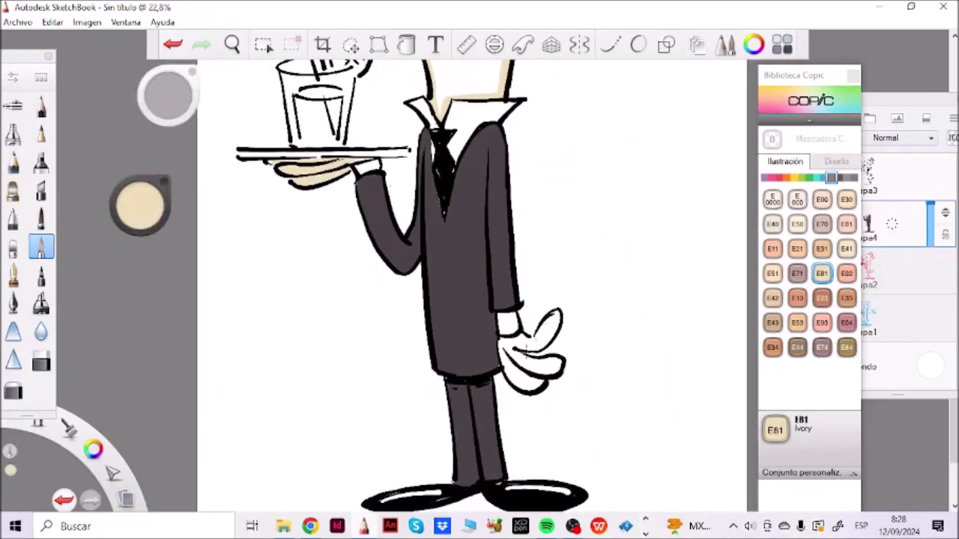
mouse_move(502, 341)
mouse_down()
mouse_move(509, 371)
mouse_move(520, 340)
mouse_move(555, 318)
mouse_up()
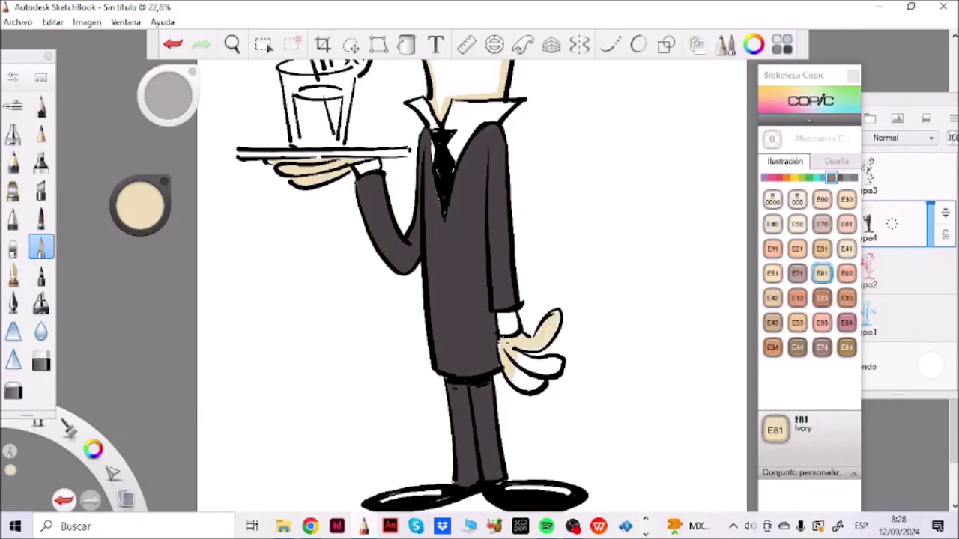
mouse_move(520, 356)
mouse_down()
mouse_move(542, 371)
mouse_move(514, 385)
mouse_up()
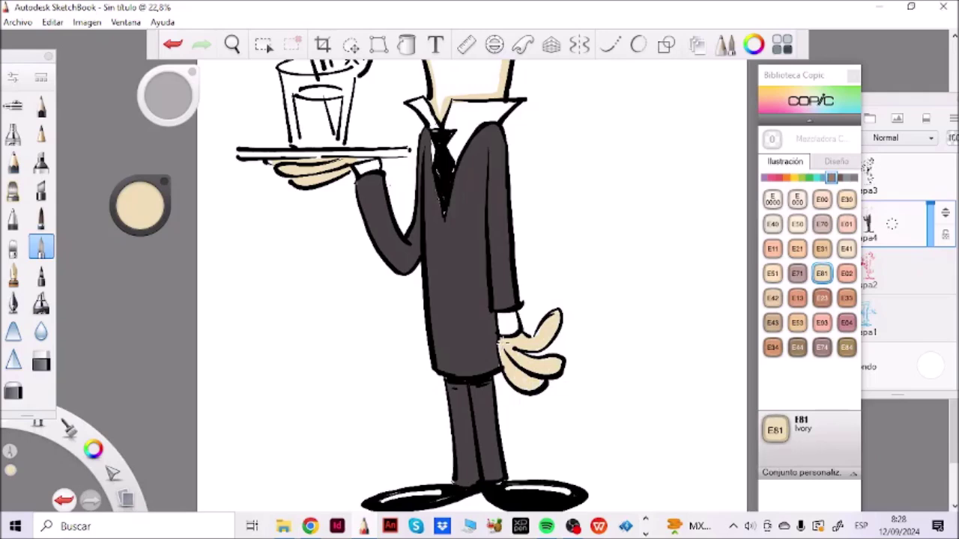
Flood-fill the rest of the waiter's face and neck with E81 Ivory.
drag(593, 279, 616, 411)
drag(631, 276, 633, 367)
click(406, 45)
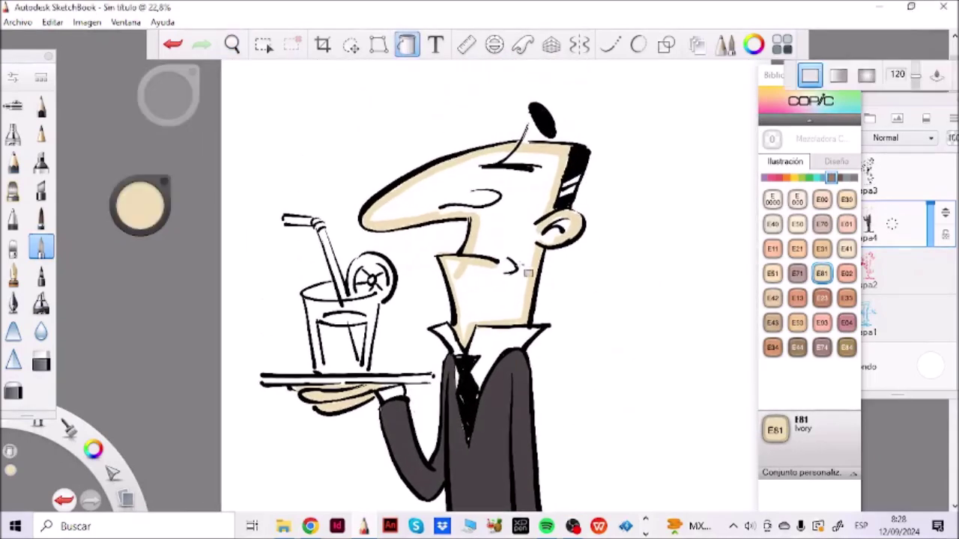
click(520, 241)
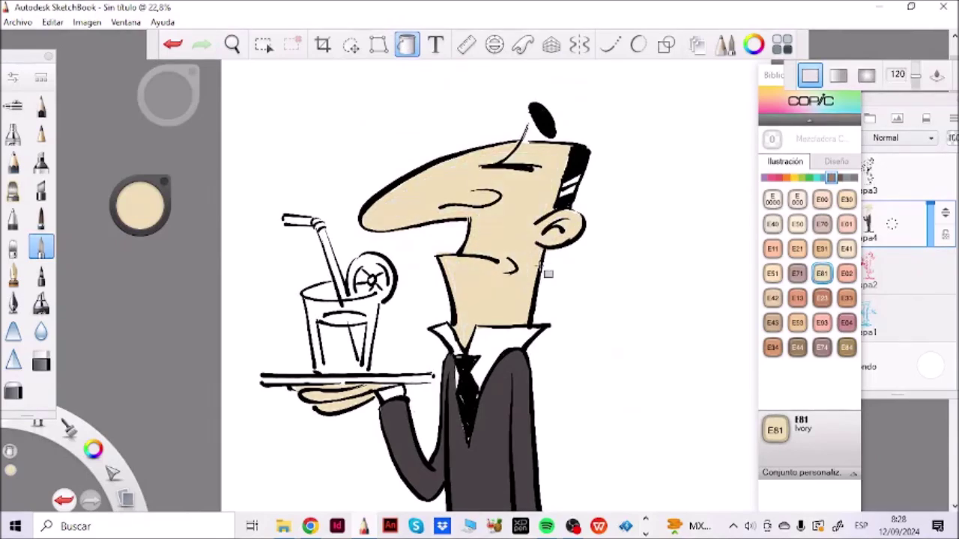
Paint both side walls of the drinking glass in a lighter tint of Copic B04 Tahitian Blue.
click(824, 177)
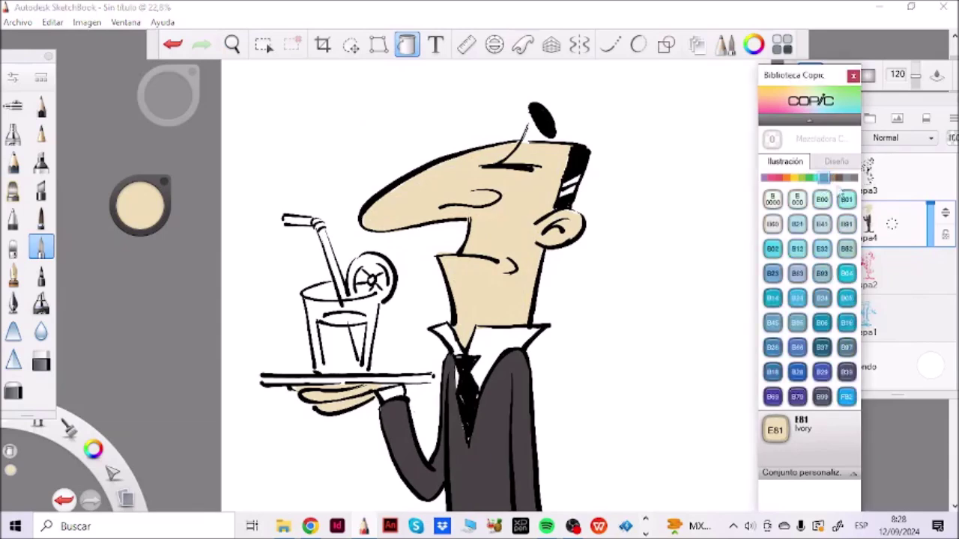
click(847, 274)
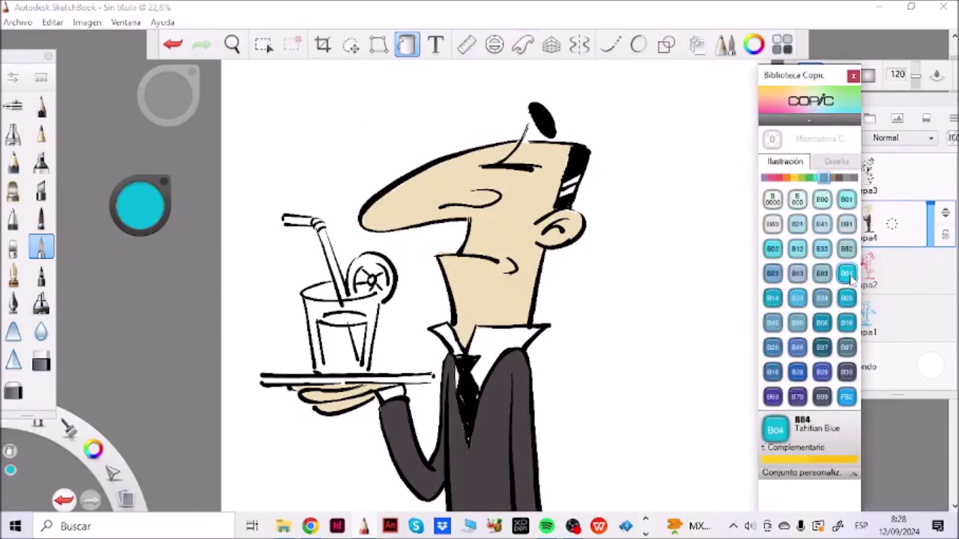
click(42, 247)
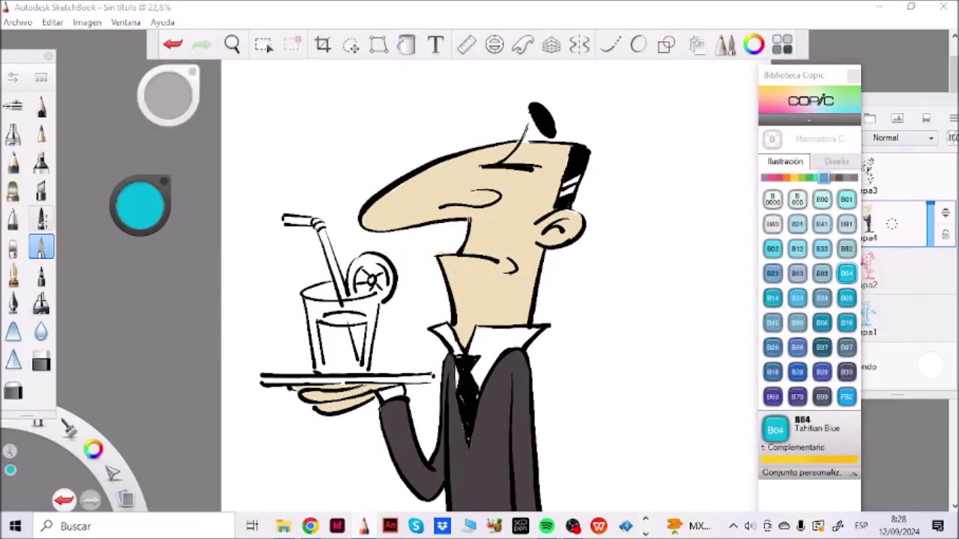
drag(304, 297, 319, 369)
drag(148, 199, 148, 101)
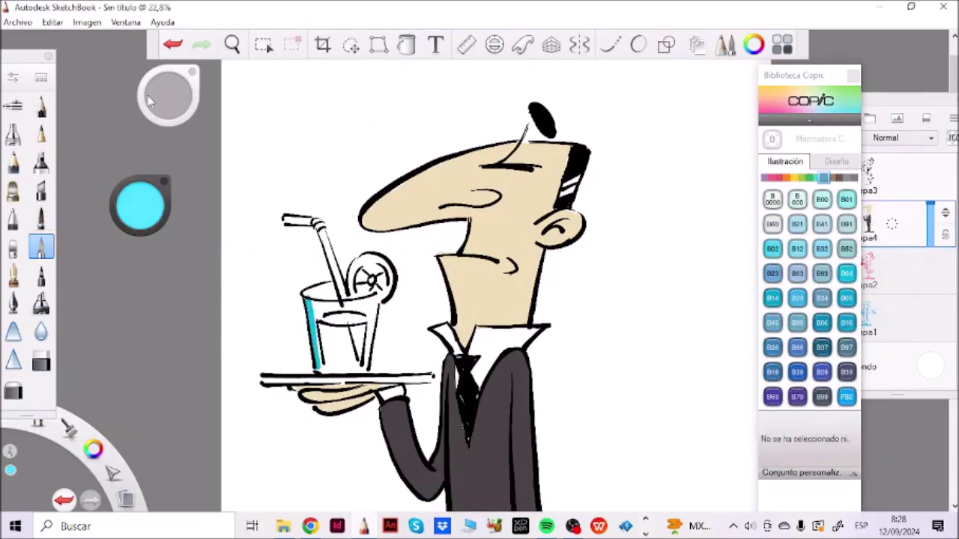
key(ctrl+z)
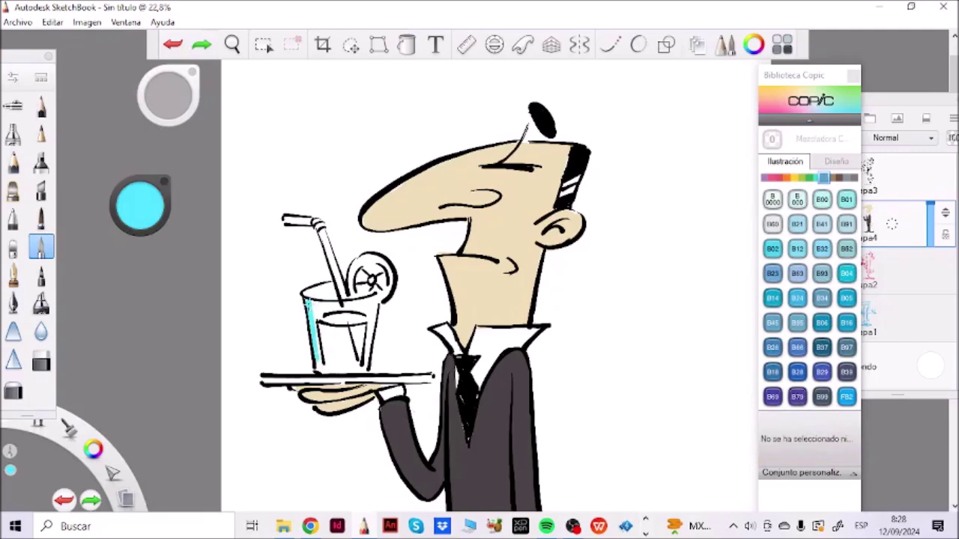
drag(308, 303, 318, 367)
drag(376, 299, 366, 364)
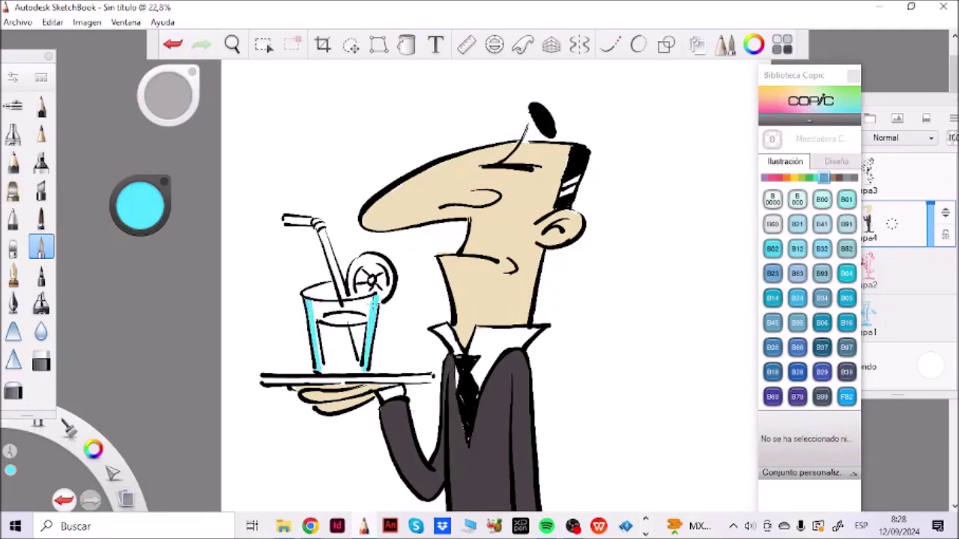
Paint the glass rim in the same light blue and colour the drink inside with Copic YR14 Caramel.
drag(301, 300, 331, 289)
click(802, 178)
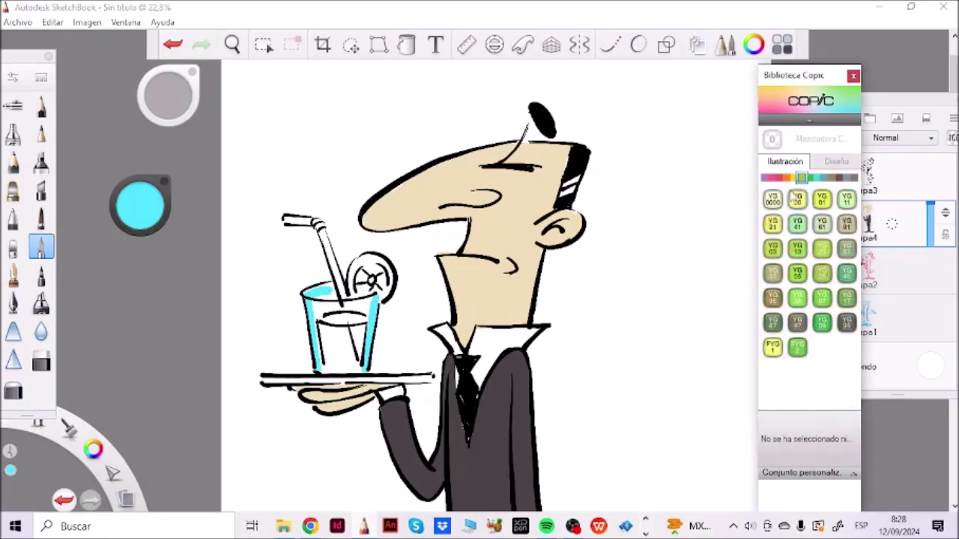
click(785, 177)
click(822, 274)
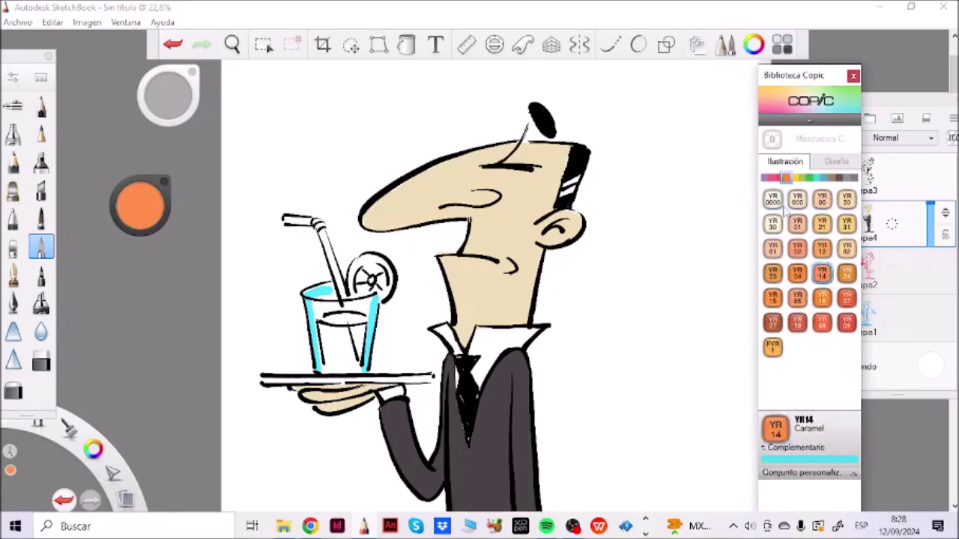
mouse_move(329, 326)
mouse_down()
mouse_move(334, 357)
mouse_move(329, 329)
mouse_move(324, 361)
mouse_move(350, 367)
mouse_move(358, 327)
mouse_up()
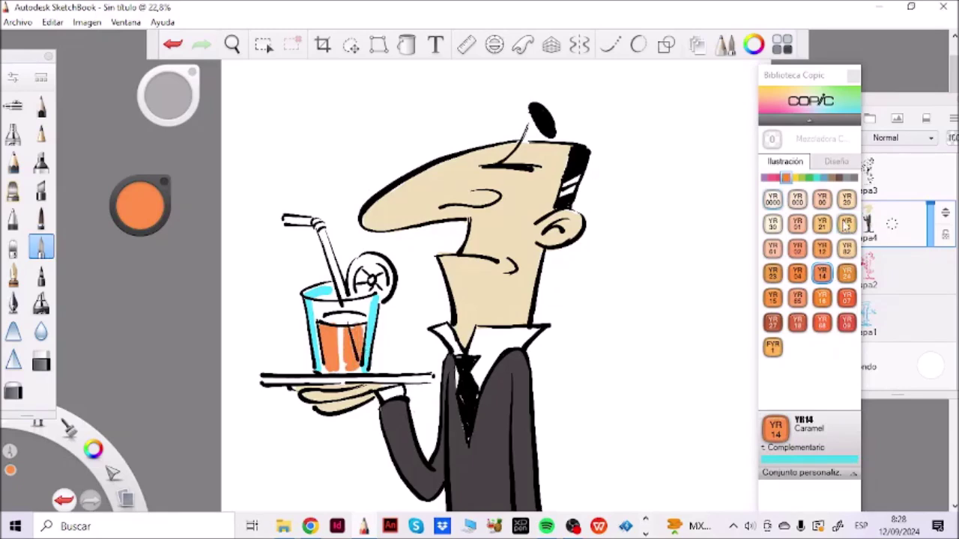
Colour the lemon slice with Copic Y11 Pale Yellow and the straw with RV21 Light Pink.
click(794, 178)
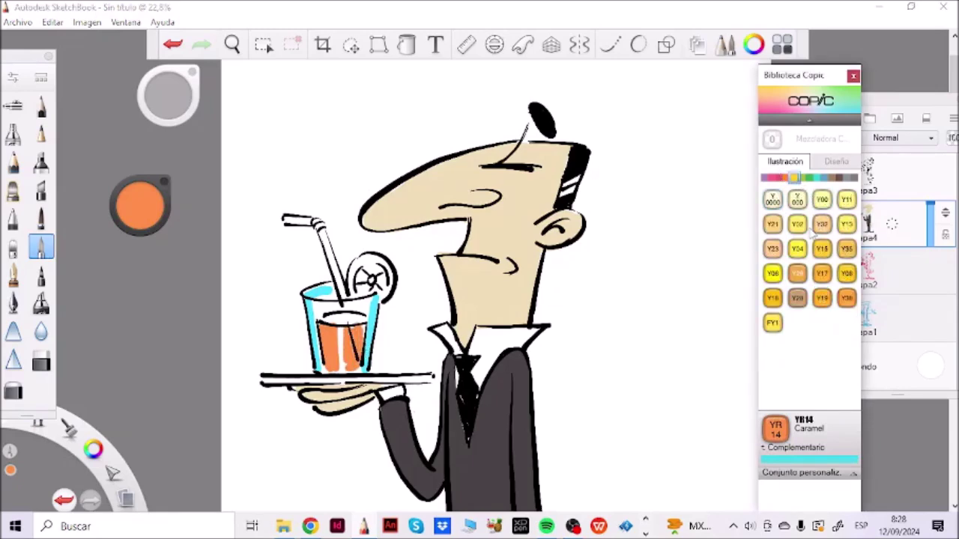
click(846, 199)
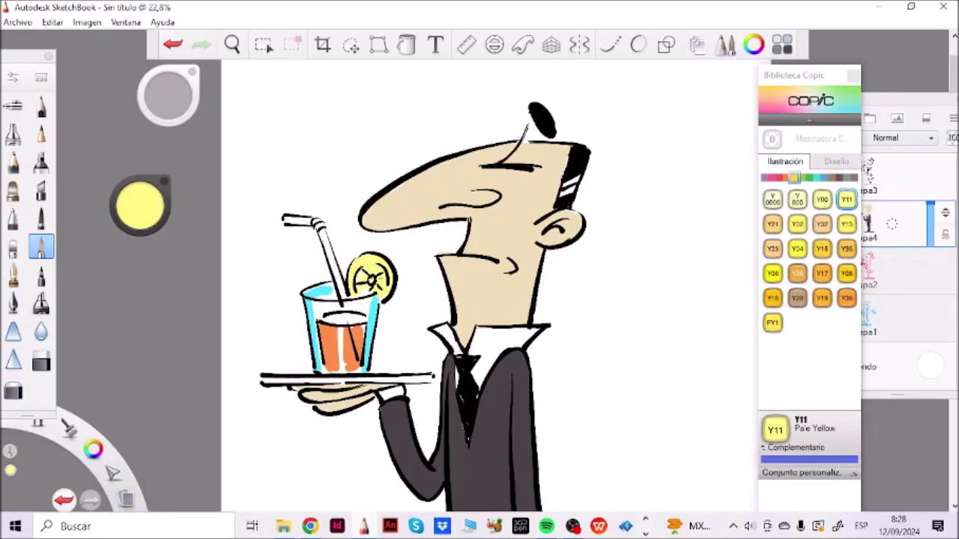
key(space)
drag(560, 292, 524, 301)
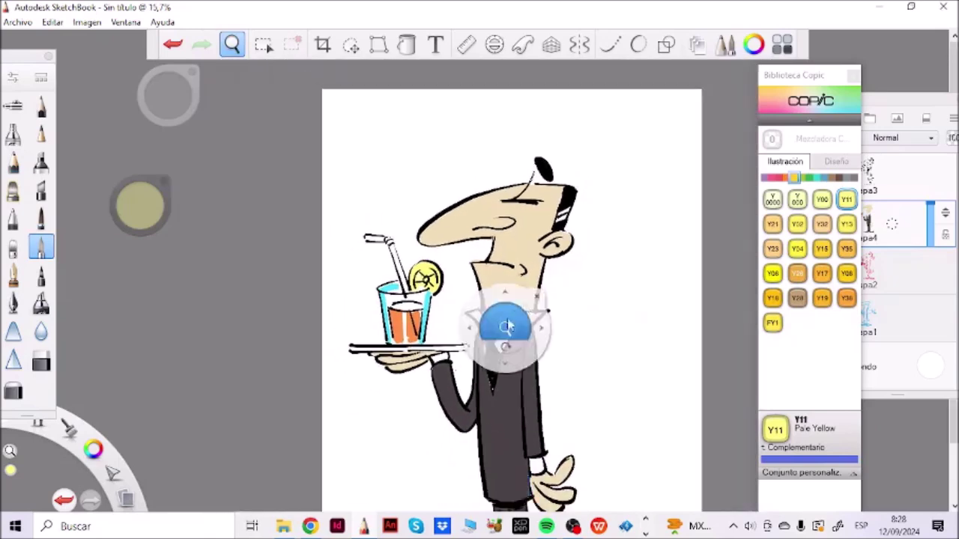
click(825, 178)
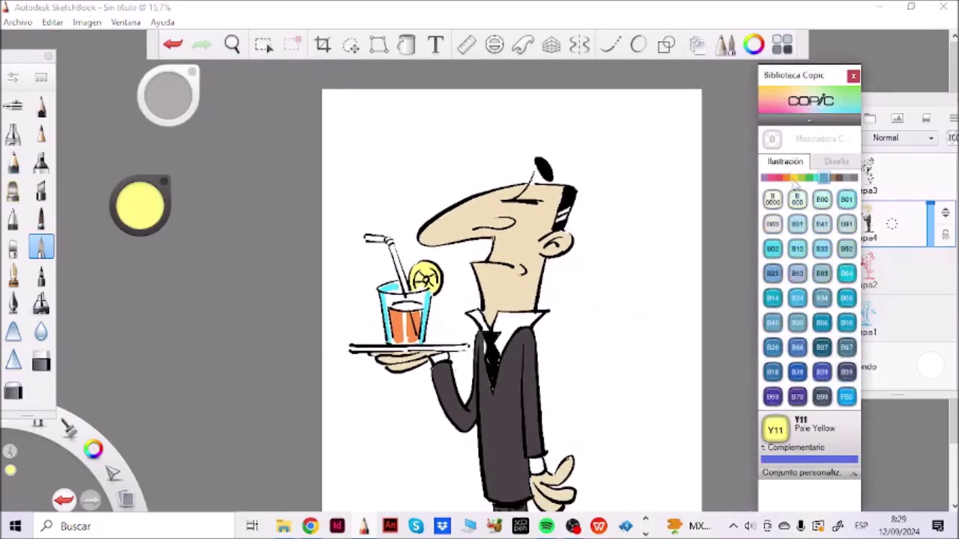
click(787, 179)
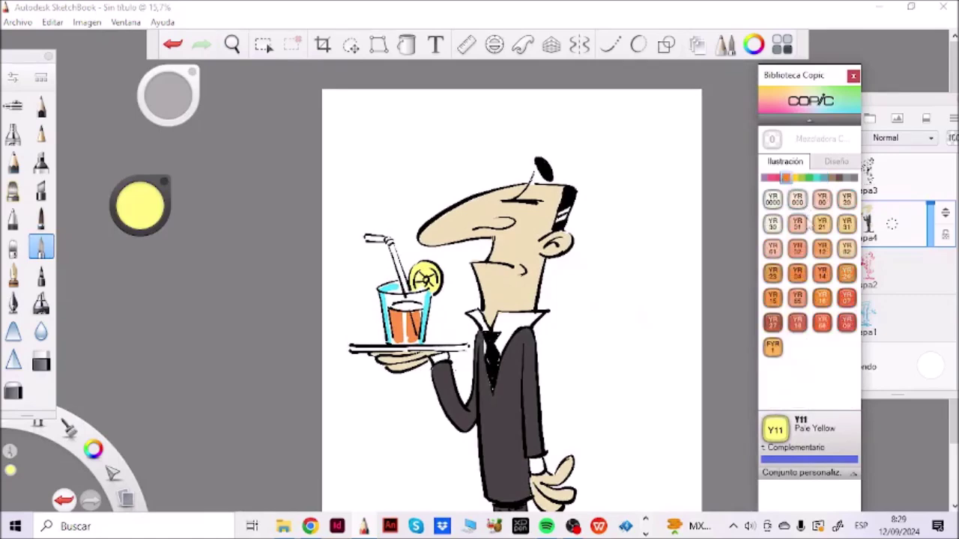
click(771, 179)
click(797, 224)
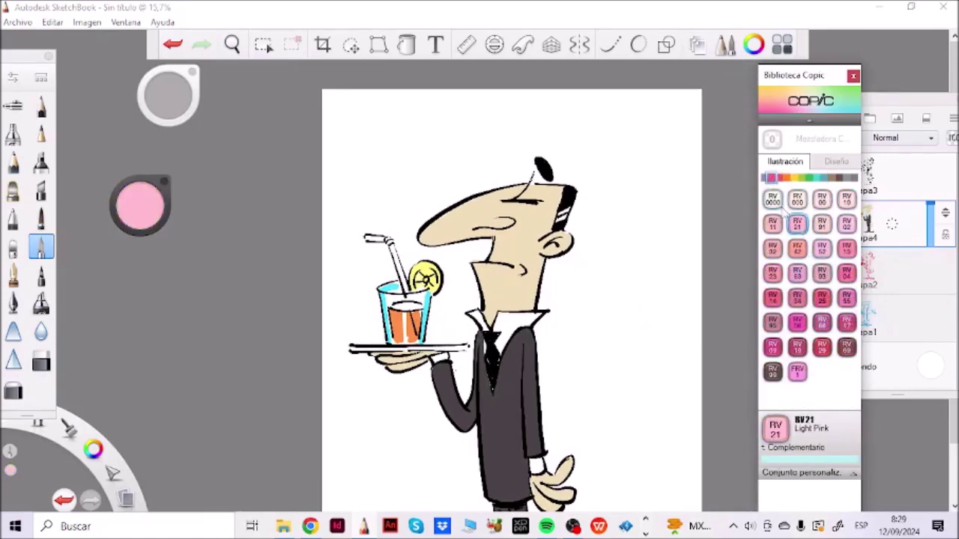
drag(396, 256, 405, 284)
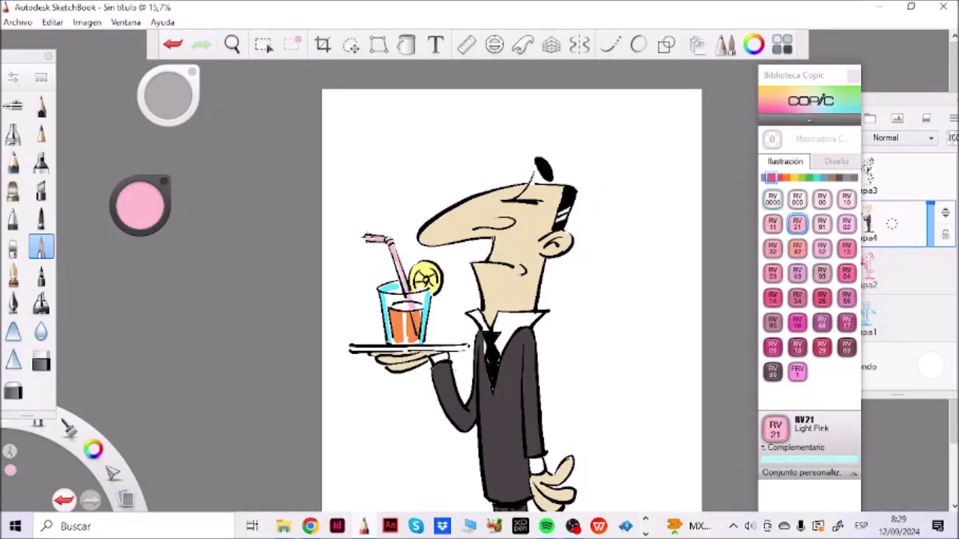
Shade the waiter's face, neck and hands with a slightly darker skin tone, and add white highlights.
key(space)
drag(609, 403, 604, 307)
drag(583, 274, 576, 275)
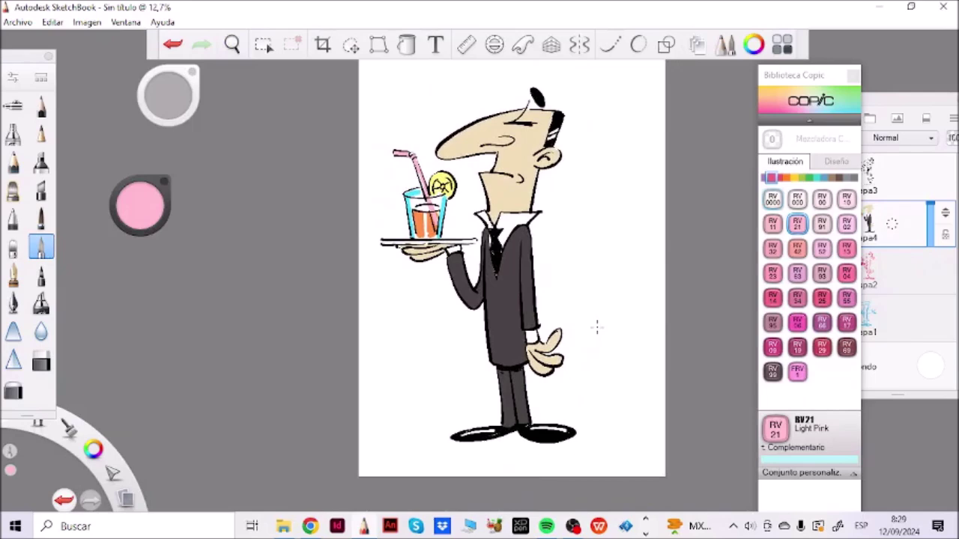
click(142, 217)
click(136, 267)
click(508, 196)
drag(143, 214, 146, 276)
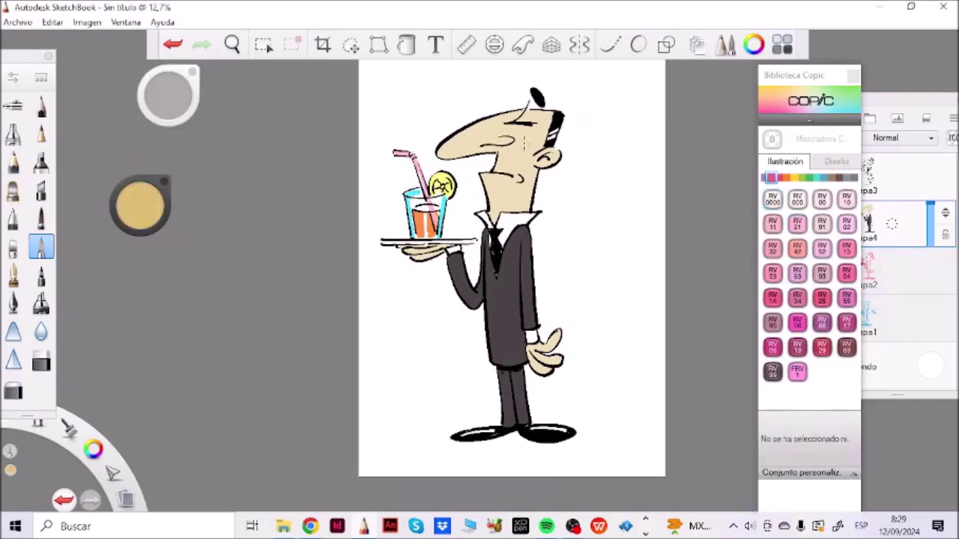
drag(172, 184, 124, 233)
key(ctrl+z)
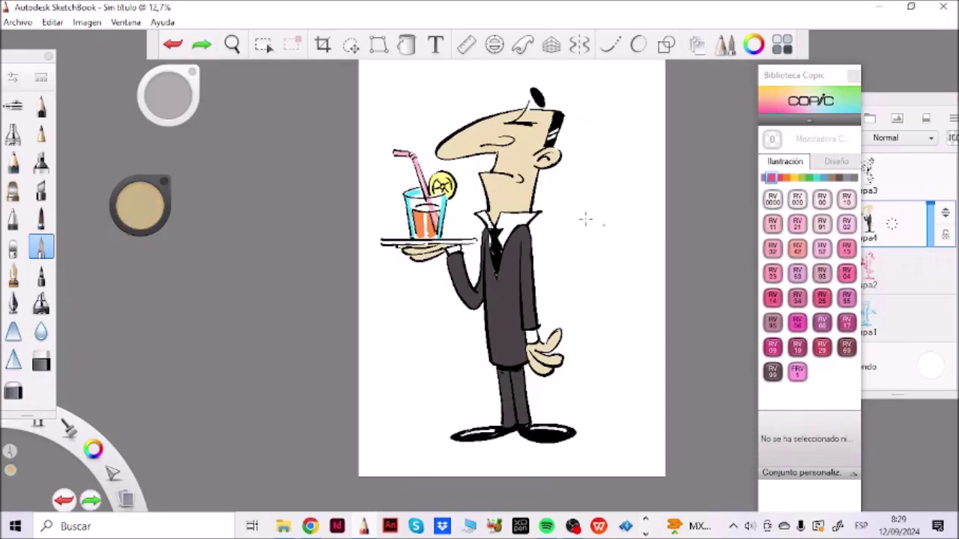
key(ctrl+y)
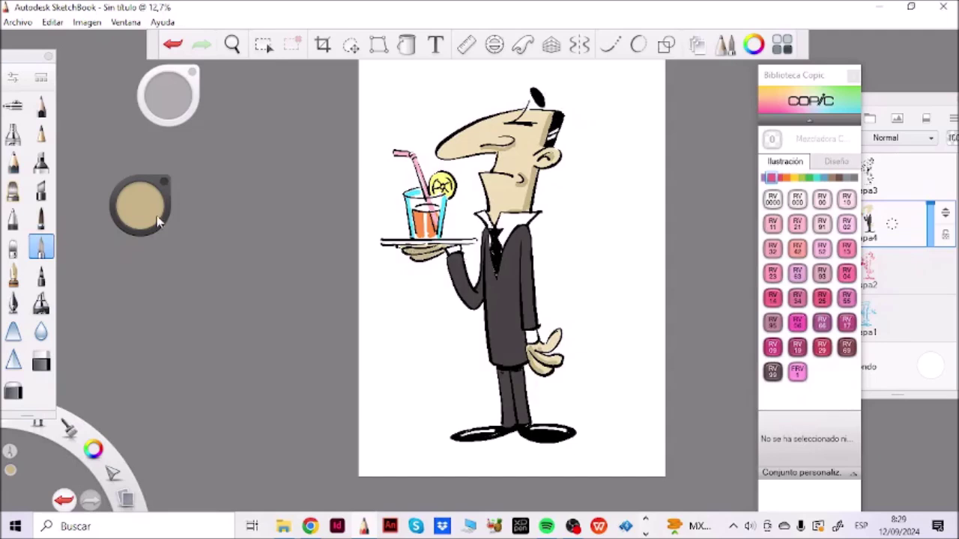
click(140, 205)
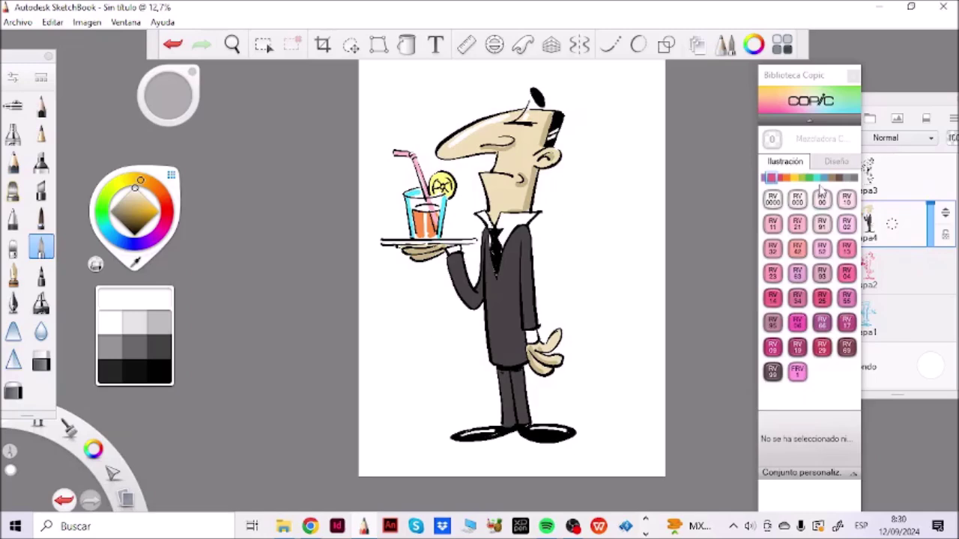
Colour the shirt collar and both cuffs with Copic B00 Frost Blue.
click(824, 178)
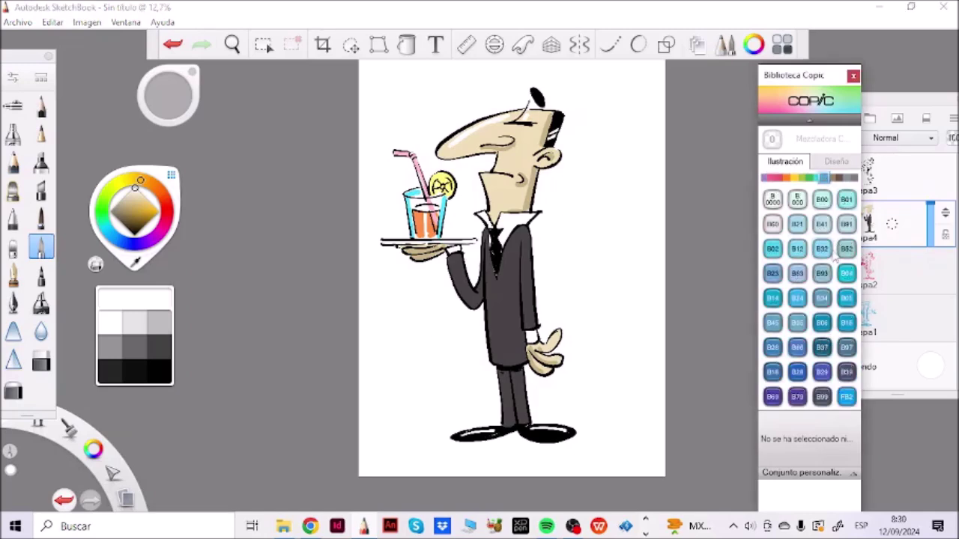
click(822, 200)
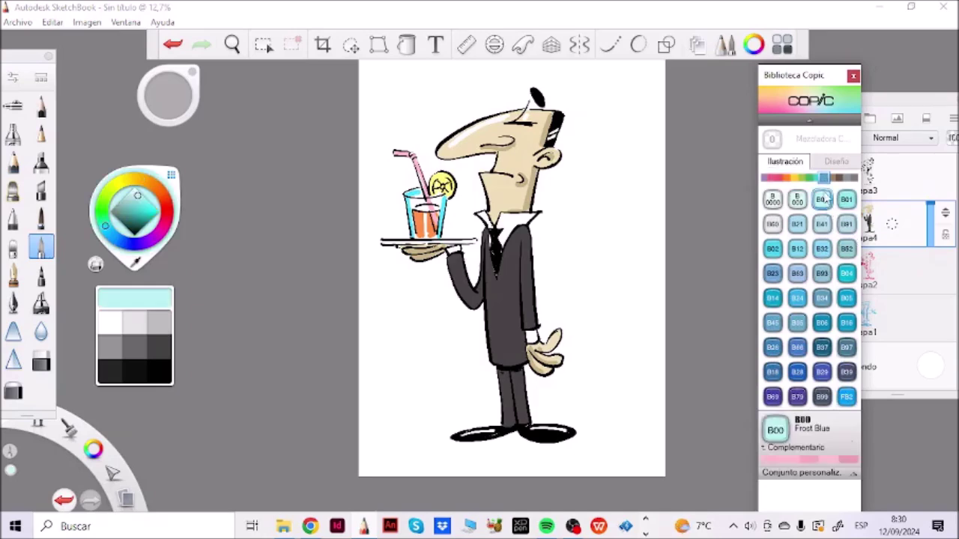
mouse_move(481, 218)
mouse_down()
mouse_move(495, 225)
mouse_move(507, 218)
mouse_up()
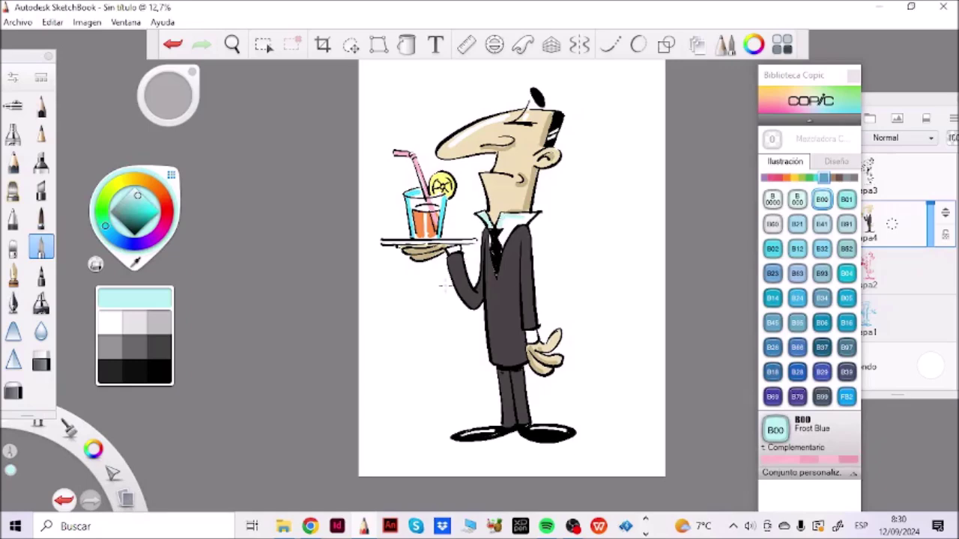
drag(506, 238, 523, 219)
drag(529, 332, 534, 341)
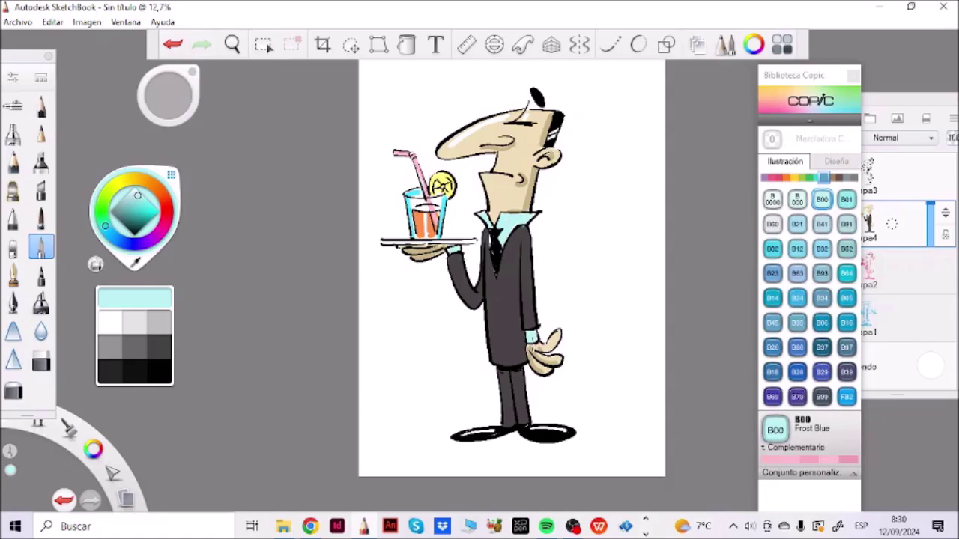
Add a new layer above Capa2, beneath the colour layer Capa4, for the background.
click(867, 168)
click(897, 270)
click(841, 120)
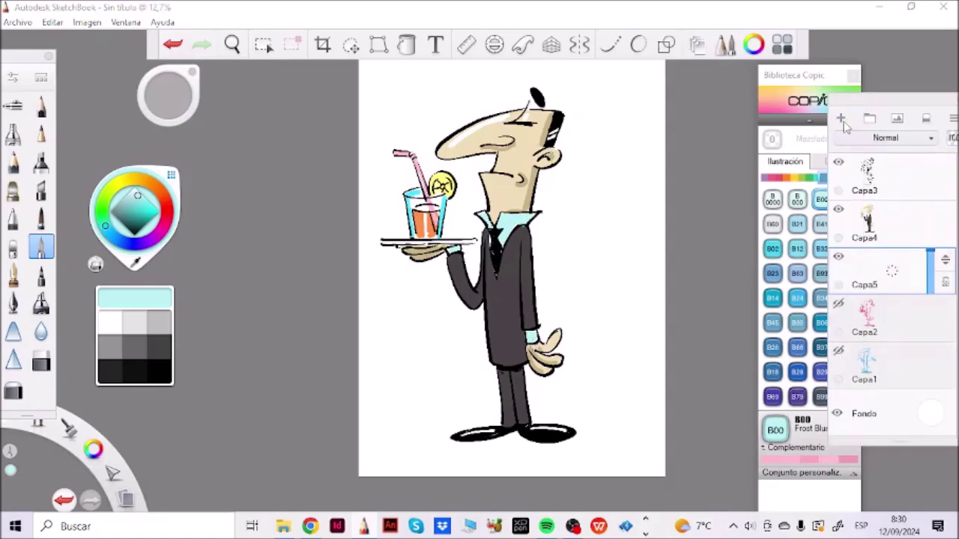
Brush a rough rectangular frame around the waiter and a ground patch around his shoes in Copic B16 Cyanine Blue.
click(824, 86)
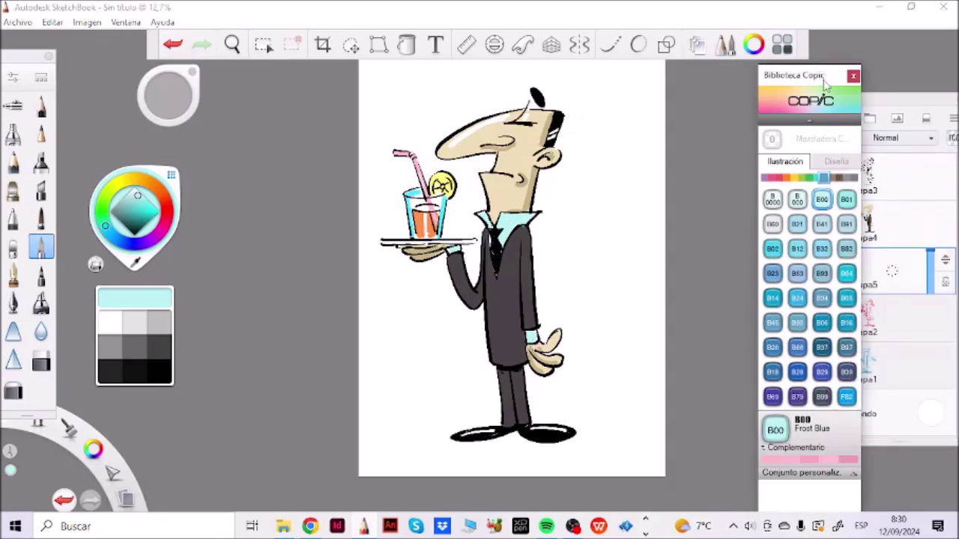
click(847, 327)
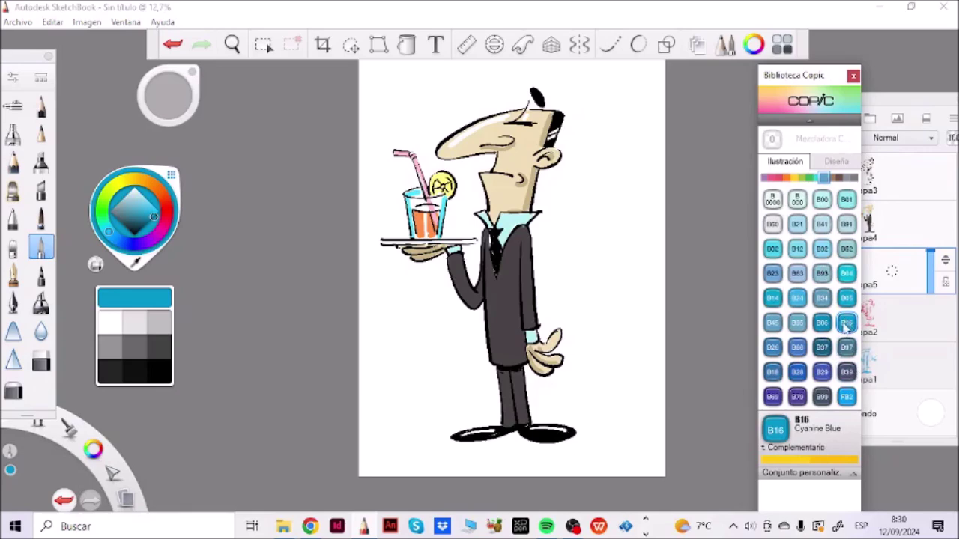
click(14, 273)
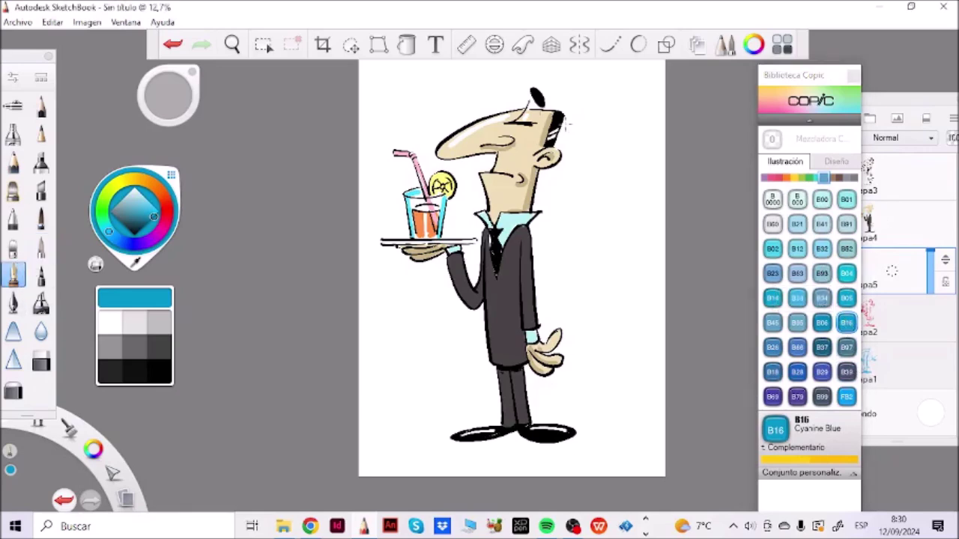
mouse_move(413, 98)
mouse_down()
mouse_move(620, 106)
mouse_move(443, 99)
mouse_move(412, 187)
mouse_move(406, 416)
mouse_move(622, 421)
mouse_move(618, 127)
mouse_move(612, 414)
mouse_move(608, 98)
mouse_move(619, 321)
mouse_move(623, 223)
mouse_move(620, 348)
mouse_up()
drag(405, 268, 405, 365)
mouse_move(414, 112)
mouse_down()
mouse_move(409, 153)
mouse_move(413, 112)
mouse_move(496, 105)
mouse_up()
drag(417, 429, 476, 423)
drag(549, 421, 614, 424)
mouse_move(461, 427)
mouse_down()
mouse_move(436, 436)
mouse_move(561, 451)
mouse_move(604, 427)
mouse_move(435, 445)
mouse_move(592, 440)
mouse_up()
mouse_move(481, 452)
mouse_down()
mouse_move(544, 454)
mouse_move(462, 452)
mouse_up()
mouse_move(569, 427)
mouse_down()
mouse_move(597, 426)
mouse_move(559, 426)
mouse_up()
drag(418, 420, 394, 424)
drag(413, 350, 418, 408)
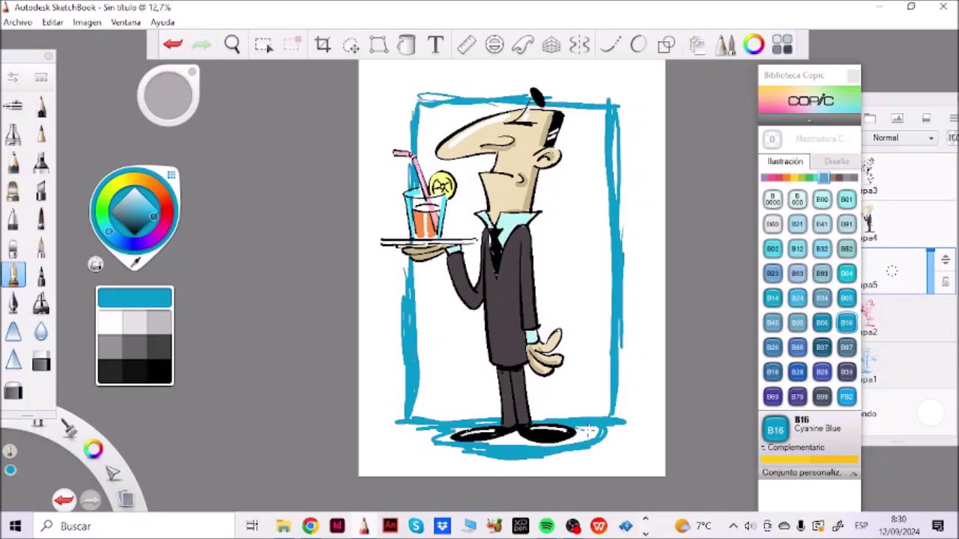
Flood-fill the inside of the frame and the ground patch under the shoes with B16 Cyanine Blue.
key(f)
click(599, 218)
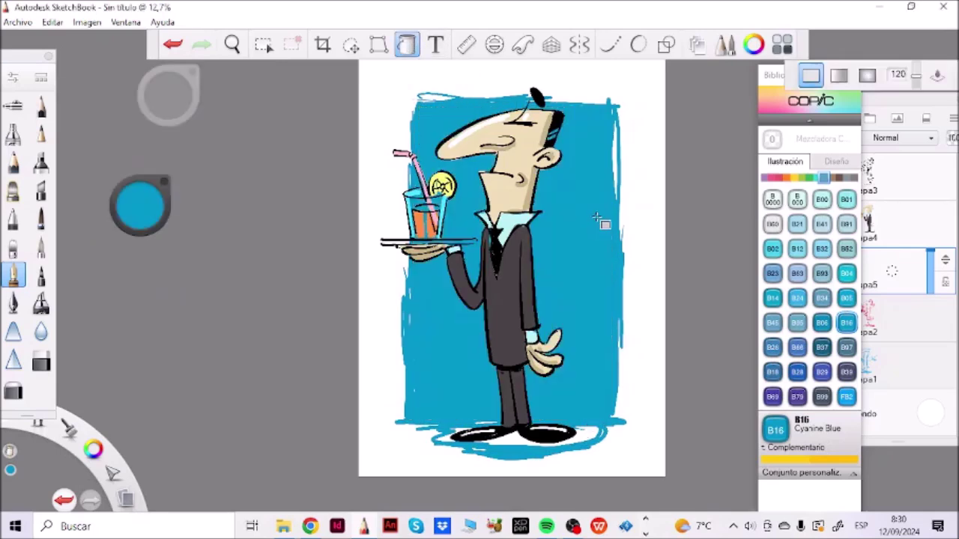
click(524, 445)
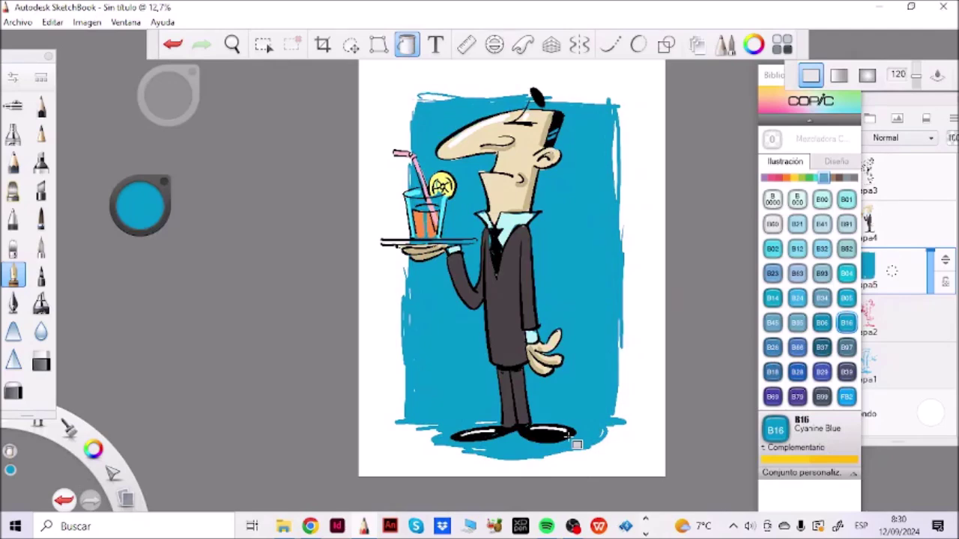
Sign the illustration in black brush strokes on the blue background, between the hanging hand and the shoe.
click(142, 208)
click(163, 373)
click(14, 277)
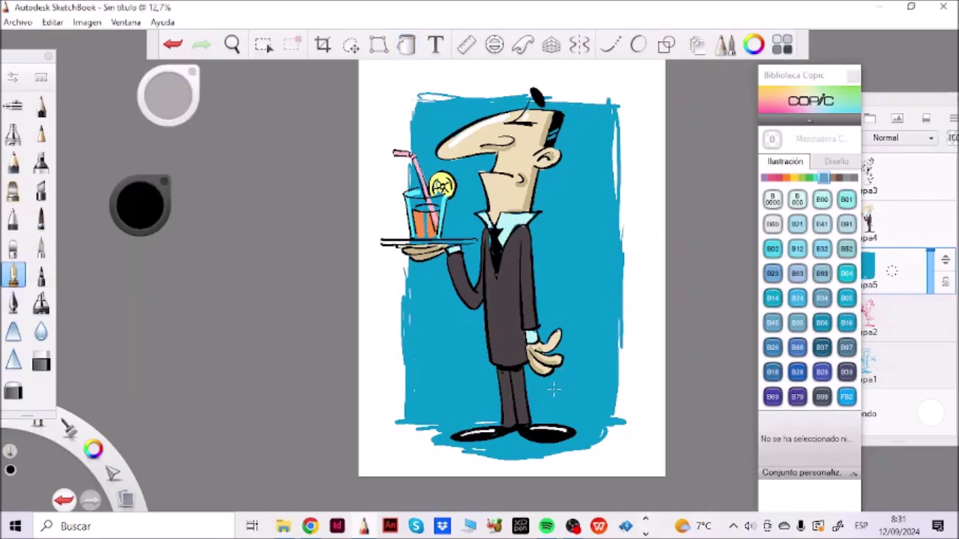
mouse_move(553, 374)
mouse_down()
mouse_move(555, 412)
mouse_move(585, 391)
mouse_move(561, 399)
mouse_move(578, 417)
mouse_up()
drag(590, 383, 584, 393)
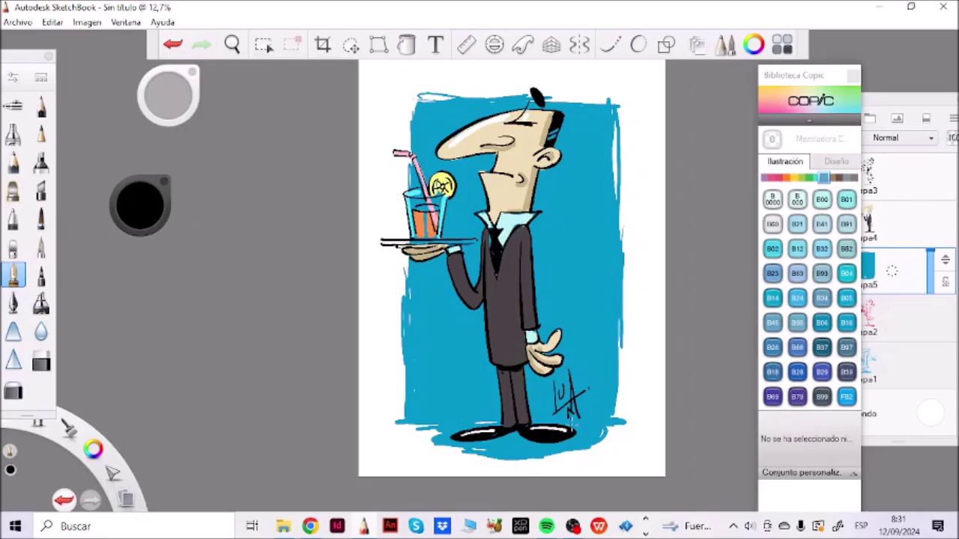